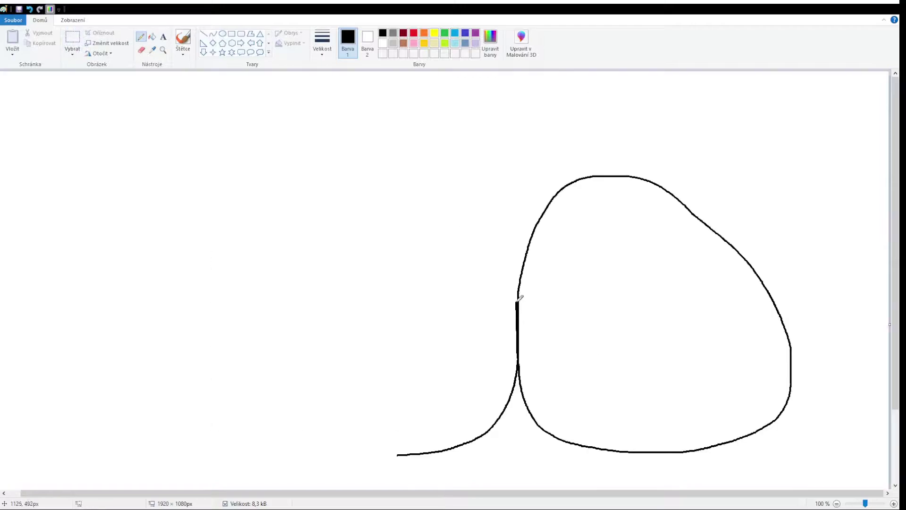
# Draw the rounded black outline of the left ball so that it touches the right ball's side.
pyautogui.moveTo(482, 210); pyautogui.dragTo(277, 415)
pyautogui.hotkey('ctrl', 'z')
pyautogui.hotkey('ctrl', 'z')
pyautogui.moveTo(484, 215)
pyautogui.mouseDown()
pyautogui.moveTo(257, 401)
pyautogui.moveTo(397, 455)
pyautogui.mouseUp()
# Redraw the upper-right curve of the right ball's outline as a rounder arc.
pyautogui.click(72, 38)
pyautogui.moveTo(606, 156); pyautogui.dragTo(689, 211)
pyautogui.hotkey('ctrl', 'z')
pyautogui.hotkey('ctrl', 'z')
pyautogui.moveTo(598, 173); pyautogui.dragTo(728, 232)
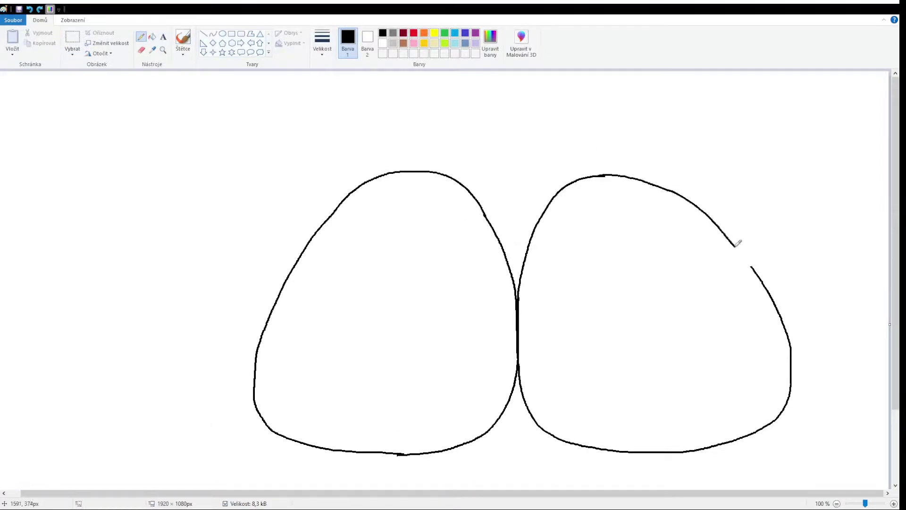
# Try to close the gap in the upper-right part of the right ball's outline.
pyautogui.scroll(1, 704, 201)
pyautogui.moveTo(488, 222)
pyautogui.mouseDown()
pyautogui.moveTo(627, 337)
pyautogui.moveTo(643, 367)
pyautogui.mouseUp()
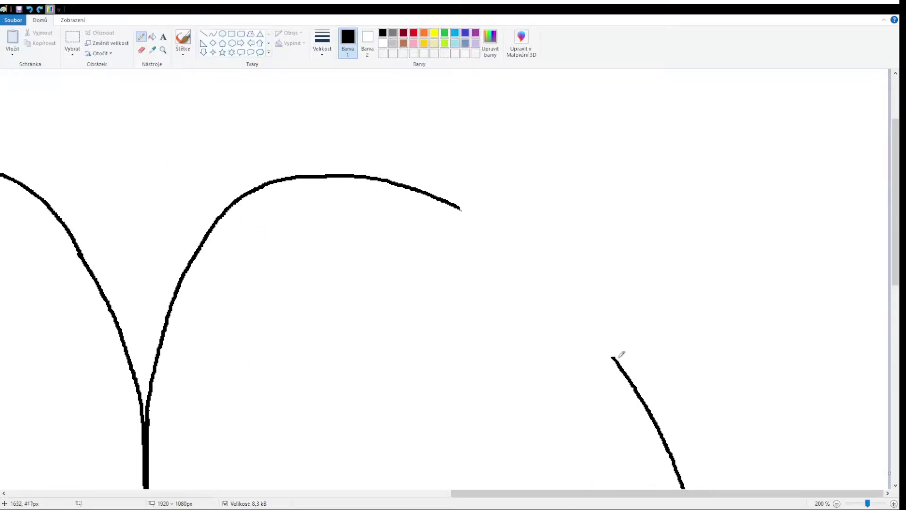
pyautogui.scroll(-1, 505, 211)
pyautogui.scroll(1, 591, 458)
pyautogui.hotkey('ctrl', 'z')
# Try to redraw the upper curves of the balls' outlines with several freehand strokes.
pyautogui.moveTo(460, 338); pyautogui.dragTo(275, 320)
pyautogui.scroll(5, 423, 338)
pyautogui.scroll(-4, 356, 275)
pyautogui.scroll(3, 643, 443)
pyautogui.hscroll(3, 643, 443)
pyautogui.moveTo(443, 257); pyautogui.dragTo(459, 288)
pyautogui.moveTo(288, 374); pyautogui.dragTo(363, 324)
pyautogui.moveTo(420, 326); pyautogui.dragTo(478, 390)
pyautogui.scroll(-2, 519, 276)
pyautogui.hotkey('ctrl', 'z')
pyautogui.scroll(2, 519, 276)
pyautogui.scroll(-5, 334, 283)
pyautogui.scroll(5, 333, 283)
pyautogui.hotkey('ctrl', 'z')
pyautogui.hotkey('ctrl', 'z')
pyautogui.hotkey('ctrl', 'z')
# Redraw the tops of the two balls as lower, wider black arcs.
pyautogui.moveTo(48, 267)
pyautogui.mouseDown()
pyautogui.moveTo(500, 281)
pyautogui.moveTo(138, 186)
pyautogui.moveTo(499, 287)
pyautogui.mouseUp()
pyautogui.hotkey('ctrl', 'z')
pyautogui.moveTo(539, 195); pyautogui.dragTo(887, 156)
pyautogui.keyDown('ctrl'); pyautogui.scroll(-1, 516, 498); pyautogui.keyUp('ctrl')
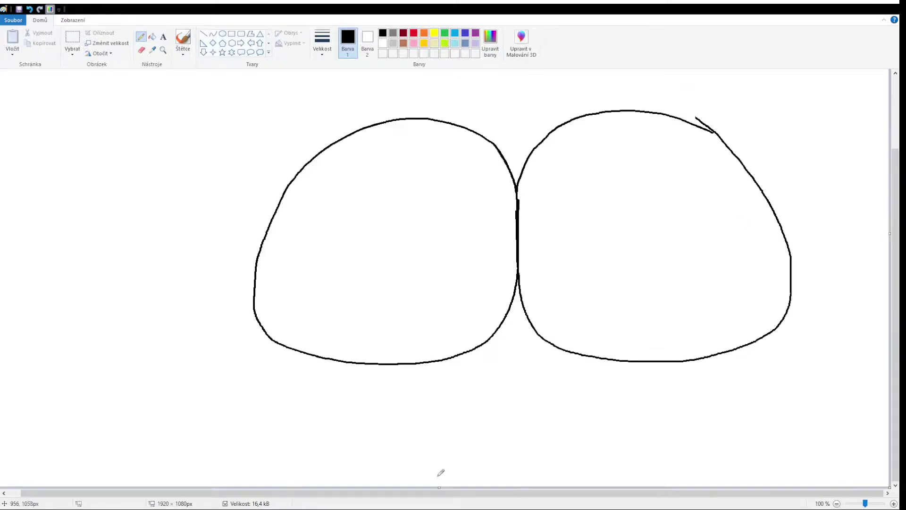
# Undo the last outline stroke and redraw the right ball's top as a smooth arc running into its right side.
pyautogui.keyDown('ctrl'); pyautogui.scroll(1, 484, 348); pyautogui.keyUp('ctrl')
pyautogui.hscroll(5, 483, 348)
pyautogui.hotkey('ctrl', 'z')
pyautogui.moveTo(599, 180); pyautogui.dragTo(704, 261)
pyautogui.scroll(-5, 704, 261)
pyautogui.hscroll(-8, 704, 261)
pyautogui.hscroll(5, 704, 261)
pyautogui.keyDown('ctrl'); pyautogui.scroll(1, 256, 208); pyautogui.keyUp('ctrl')
pyautogui.moveTo(431, 84)
pyautogui.mouseDown()
pyautogui.moveTo(430, 257)
pyautogui.moveTo(113, 382)
pyautogui.mouseUp()
pyautogui.moveTo(436, 250); pyautogui.dragTo(764, 376)
# Refine the right ball's upper-right outline using a free-form selection and touch-up strokes.
pyautogui.keyDown('ctrl'); pyautogui.scroll(-2, 765, 375); pyautogui.keyUp('ctrl')
pyautogui.click(72, 43)
pyautogui.moveTo(629, 172); pyautogui.dragTo(781, 404)
pyautogui.keyDown('ctrl'); pyautogui.scroll(2, 781, 405); pyautogui.keyUp('ctrl')
pyautogui.keyDown('ctrl'); pyautogui.scroll(-1, 652, 213); pyautogui.keyUp('ctrl')
pyautogui.moveTo(652, 212)
pyautogui.mouseDown()
pyautogui.moveTo(467, 451)
pyautogui.moveTo(556, 414)
pyautogui.mouseUp()
pyautogui.moveTo(418, 438); pyautogui.dragTo(419, 439)
pyautogui.scroll(4, 427, 198)
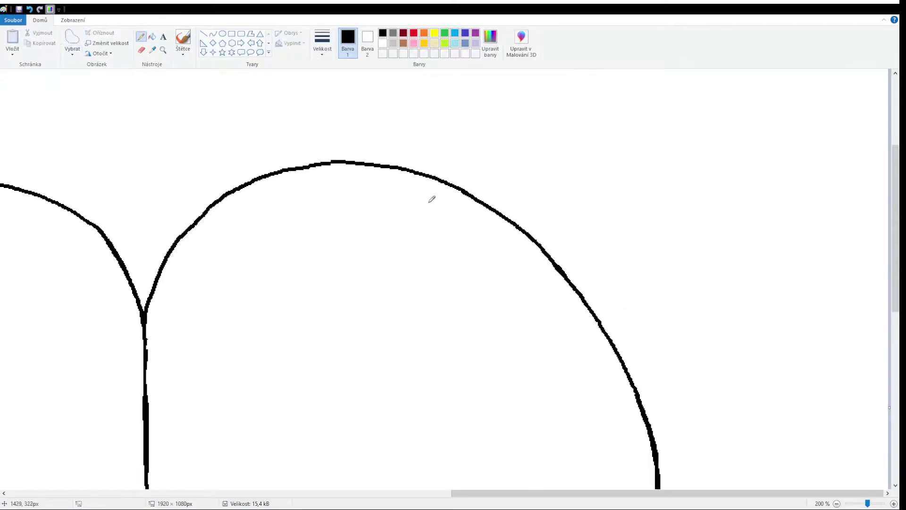
pyautogui.keyDown('ctrl'); pyautogui.scroll(2, 449, 273); pyautogui.keyUp('ctrl')
pyautogui.keyDown('ctrl'); pyautogui.scroll(-2, 494, 203); pyautogui.keyUp('ctrl')
pyautogui.keyDown('ctrl'); pyautogui.scroll(1, 561, 275); pyautogui.keyUp('ctrl')
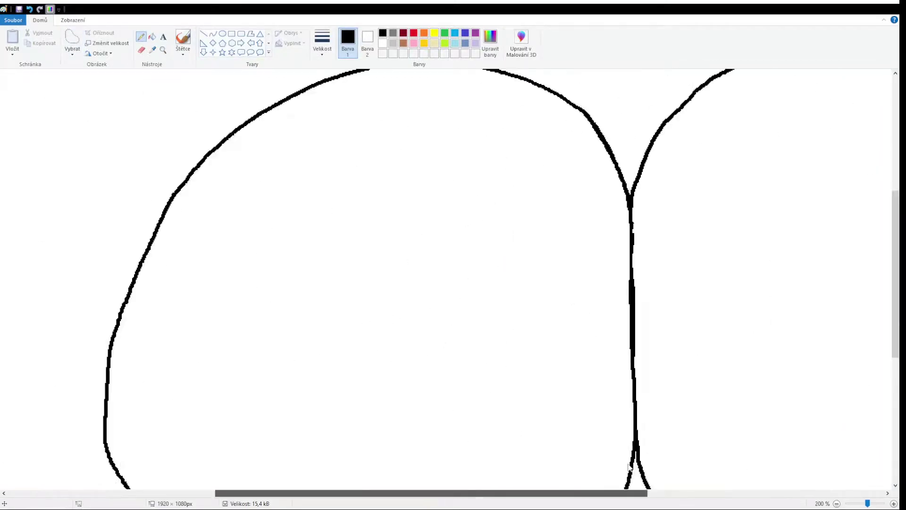
# Draw a blue curve across the right ball as the upper edge of its blue band.
pyautogui.hscroll(3, 566, 480)
pyautogui.click(465, 32)
pyautogui.moveTo(693, 143); pyautogui.dragTo(315, 288)
pyautogui.keyDown('ctrl'); pyautogui.scroll(-1, 315, 288); pyautogui.keyUp('ctrl')
# Draw a red curve across the right ball and fill the area below it red and the band above it blue.
pyautogui.click(413, 33)
pyautogui.moveTo(324, 371); pyautogui.dragTo(364, 310)
pyautogui.hotkey('ctrl', 'z')
pyautogui.moveTo(334, 390); pyautogui.dragTo(739, 208)
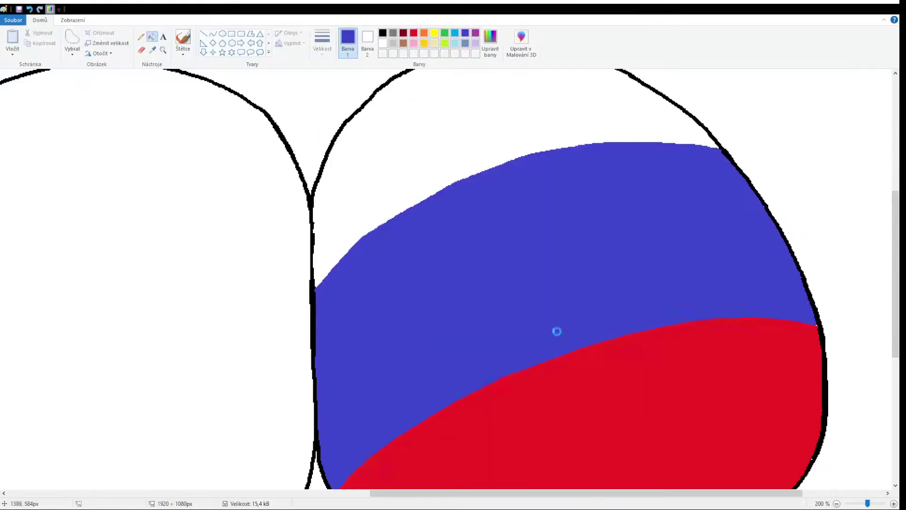
# Draw a red curve across the left ball that slopes down to the edge shared with the right ball.
pyautogui.moveTo(501, 492); pyautogui.dragTo(408, 493)
pyautogui.click(413, 33)
pyautogui.click(140, 36)
pyautogui.scroll(-3, 678, 356)
pyautogui.moveTo(111, 168)
pyautogui.mouseDown()
pyautogui.moveTo(254, 137)
pyautogui.moveTo(501, 219)
pyautogui.mouseUp()
pyautogui.hotkey('ctrl', 'z')
pyautogui.hotkey('ctrl', 'z')
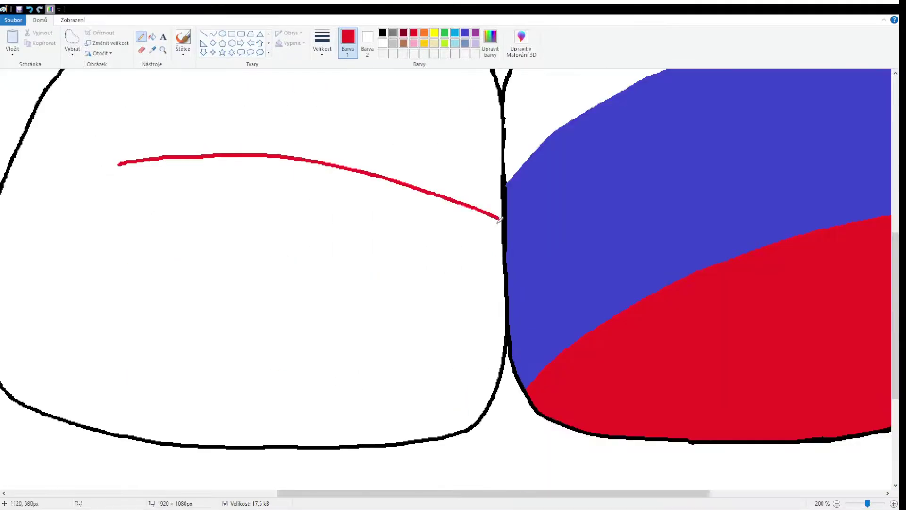
# Outline a blue wedge on the left ball pointing inward from its left side to the red curve.
pyautogui.click(465, 33)
pyautogui.hscroll(-5, 425, 283)
pyautogui.scroll(4, 425, 283)
pyautogui.scroll(-4, 424, 283)
pyautogui.moveTo(429, 70); pyautogui.dragTo(473, 154)
pyautogui.moveTo(473, 155)
pyautogui.mouseDown()
pyautogui.moveTo(323, 313)
pyautogui.moveTo(313, 383)
pyautogui.mouseUp()
pyautogui.hotkey('ctrl', 'z')
pyautogui.moveTo(474, 155); pyautogui.dragTo(253, 405)
# Fill the left ball's wedge blue and the area below the red curve red.
pyautogui.click(152, 36)
pyautogui.click(283, 213)
pyautogui.click(414, 32)
pyautogui.click(543, 283)
# Extend the tip of the left ball's wedge further inward and fill the gaps blue.
pyautogui.scroll(3, 573, 239)
pyautogui.hscroll(3, 545, 464)
pyautogui.click(465, 32)
pyautogui.scroll(1, 425, 284)
pyautogui.scroll(-2, 425, 283)
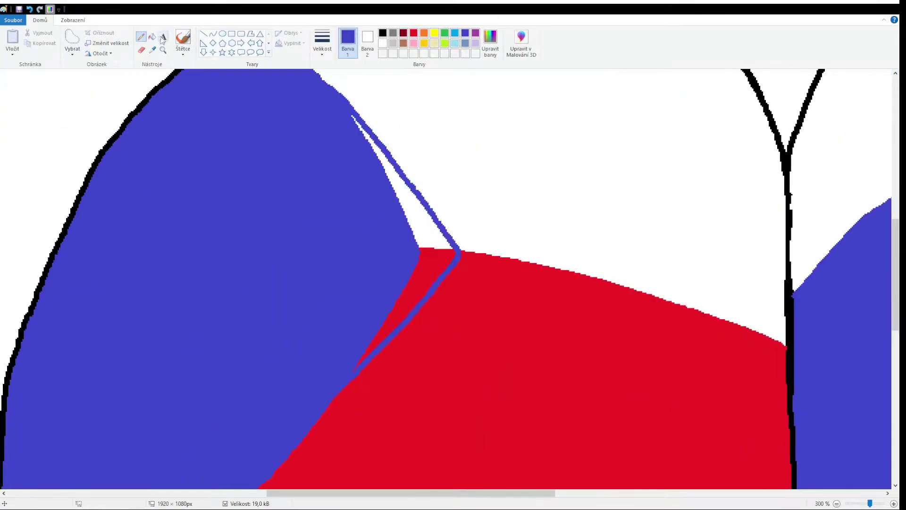
pyautogui.click(141, 36)
pyautogui.scroll(-2, 352, 162)
pyautogui.scroll(4, 107, 422)
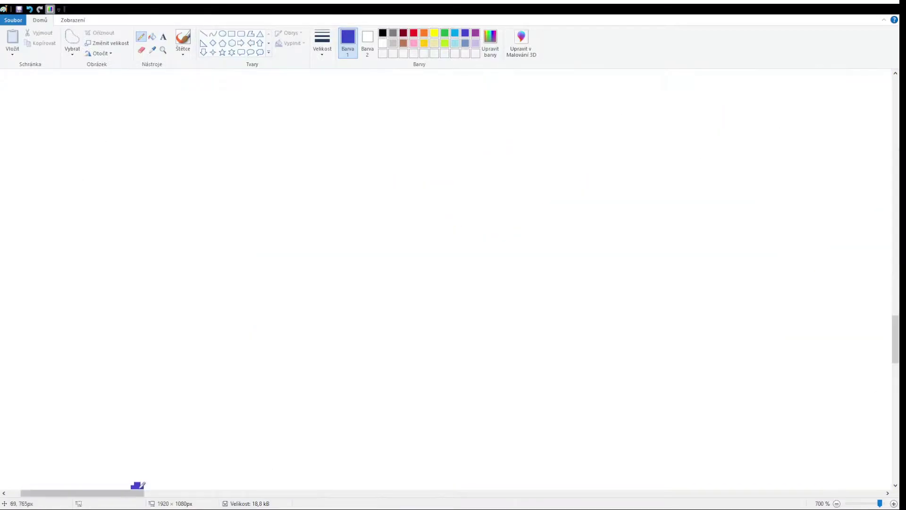
pyautogui.moveTo(430, 303); pyautogui.dragTo(393, 339)
pyautogui.scroll(-6, 474, 281)
pyautogui.scroll(3, 467, 293)
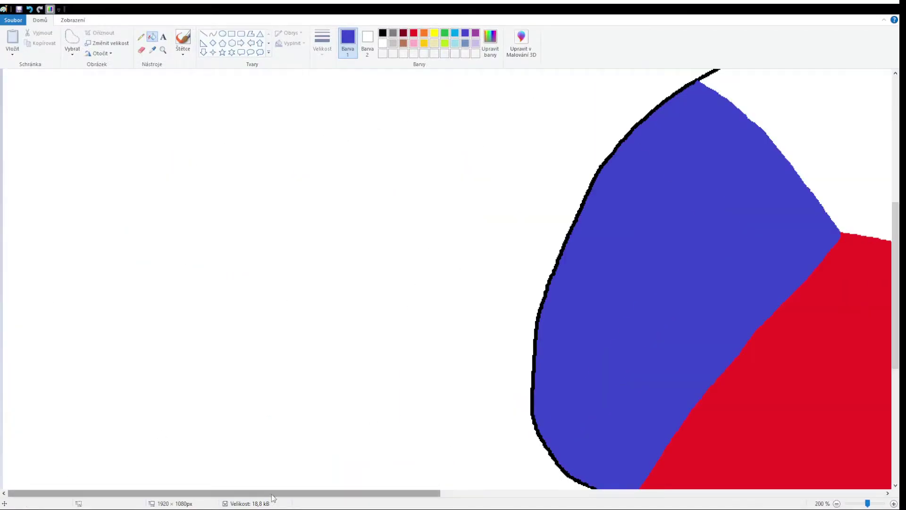
# Draw a white shield against the right ball's left edge and fill its interior white.
pyautogui.scroll(-1, 458, 311)
pyautogui.scroll(2, 458, 312)
pyautogui.scroll(-2, 405, 156)
pyautogui.moveTo(455, 71); pyautogui.dragTo(522, 394)
pyautogui.scroll(-2, 576, 228)
pyautogui.moveTo(576, 228)
pyautogui.mouseDown()
pyautogui.moveTo(411, 296)
pyautogui.moveTo(400, 281)
pyautogui.mouseUp()
pyautogui.scroll(4, 461, 253)
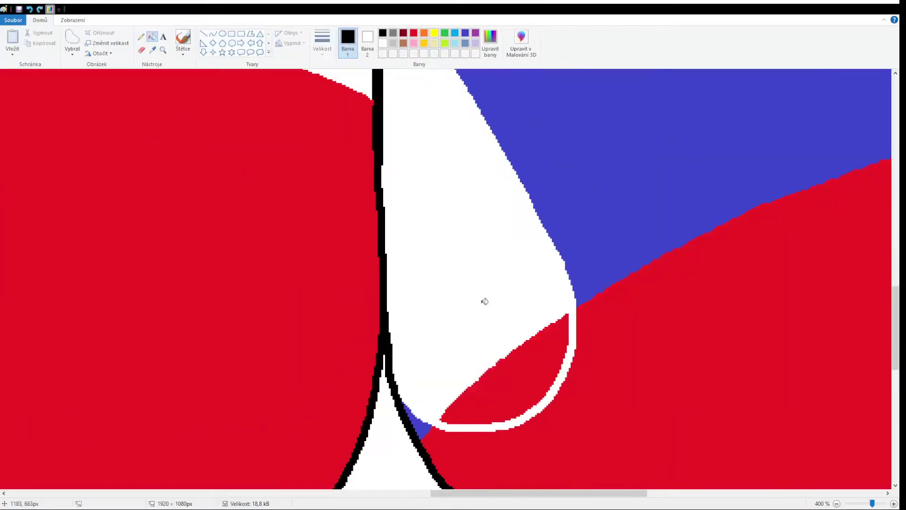
pyautogui.scroll(-4, 405, 181)
# Draw three rounded blue hills in the lower part of the shield and fill them blue.
pyautogui.click(465, 33)
pyautogui.moveTo(439, 339); pyautogui.dragTo(417, 396)
pyautogui.moveTo(425, 336)
pyautogui.mouseDown()
pyautogui.moveTo(467, 298)
pyautogui.moveTo(433, 284)
pyautogui.moveTo(541, 285)
pyautogui.mouseUp()
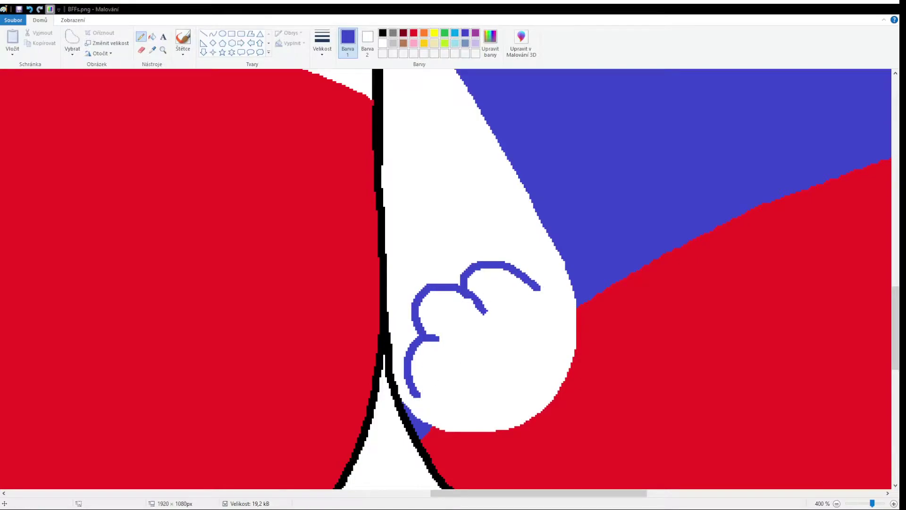
pyautogui.moveTo(466, 270)
pyautogui.mouseDown()
pyautogui.moveTo(485, 312)
pyautogui.moveTo(490, 279)
pyautogui.moveTo(557, 373)
pyautogui.moveTo(419, 396)
pyautogui.mouseUp()
pyautogui.click(152, 37)
pyautogui.click(486, 340)
# Outline the shield's inner field in red and fill it red, keeping a white border around it.
pyautogui.moveTo(552, 262)
pyautogui.mouseDown()
pyautogui.moveTo(453, 123)
pyautogui.moveTo(239, 66)
pyautogui.mouseUp()
pyautogui.click(152, 37)
pyautogui.click(421, 295)
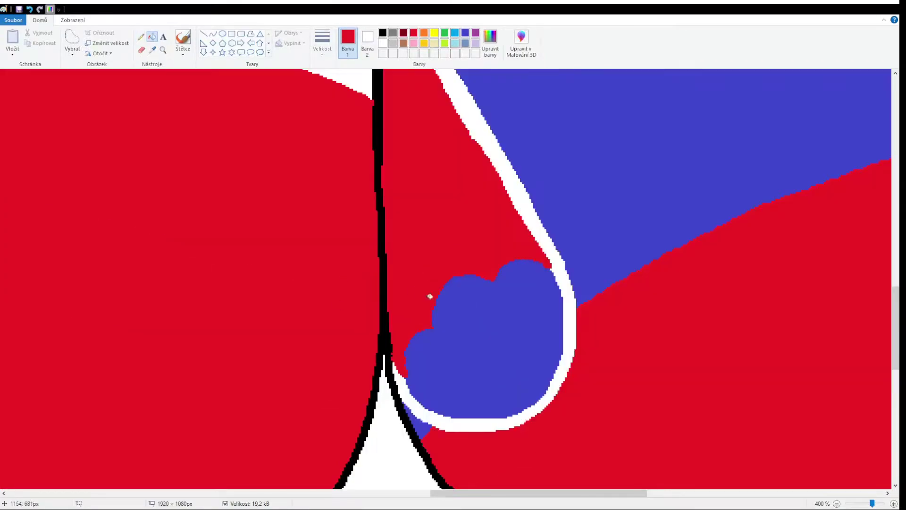
# Draw a white double cross rising from the blue hills inside the red shield.
pyautogui.moveTo(446, 278)
pyautogui.mouseDown()
pyautogui.moveTo(386, 198)
pyautogui.moveTo(444, 280)
pyautogui.moveTo(383, 203)
pyautogui.mouseUp()
pyautogui.scroll(2, 384, 203)
pyautogui.moveTo(383, 259)
pyautogui.mouseDown()
pyautogui.moveTo(411, 258)
pyautogui.moveTo(420, 240)
pyautogui.moveTo(398, 272)
pyautogui.mouseUp()
pyautogui.scroll(2, 382, 282)
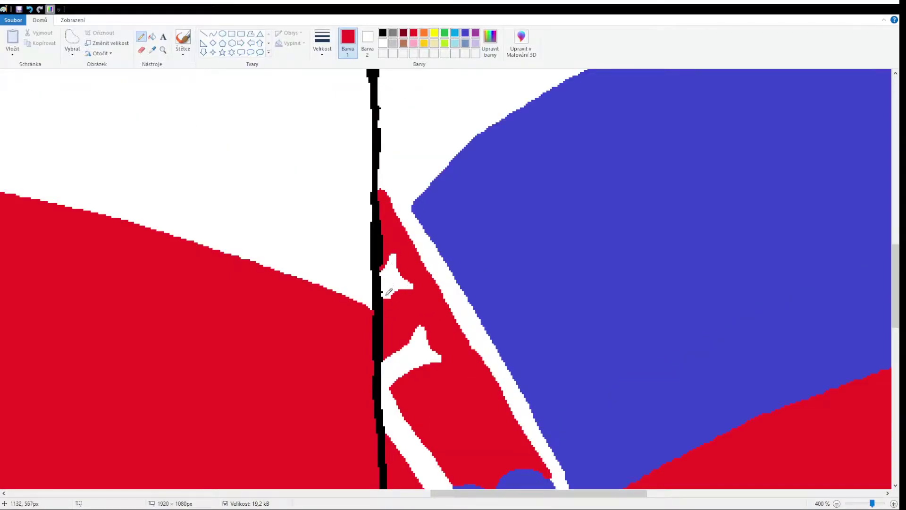
# Try to draw a large black crescent-shaped eye on the right ball's blue band.
pyautogui.scroll(-1, 382, 286)
pyautogui.scroll(-3, 583, 307)
pyautogui.scroll(3, 582, 307)
pyautogui.moveTo(523, 299)
pyautogui.mouseDown()
pyautogui.moveTo(662, 149)
pyautogui.moveTo(698, 202)
pyautogui.mouseUp()
pyautogui.hotkey('ctrl', 'z')
pyautogui.moveTo(542, 328)
pyautogui.mouseDown()
pyautogui.moveTo(578, 258)
pyautogui.moveTo(694, 199)
pyautogui.mouseUp()
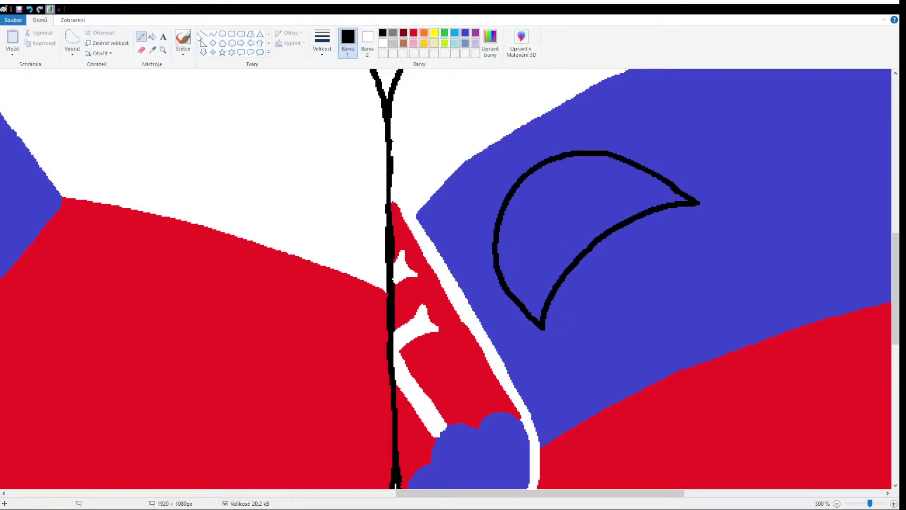
pyautogui.hotkey('ctrl', 'z')
pyautogui.hotkey('ctrl', 'z')
# Draw a dome-shaped eye with a curved lower lid in black on the right ball and fill it white.
pyautogui.scroll(1, 528, 401)
pyautogui.moveTo(477, 238); pyautogui.dragTo(482, 249)
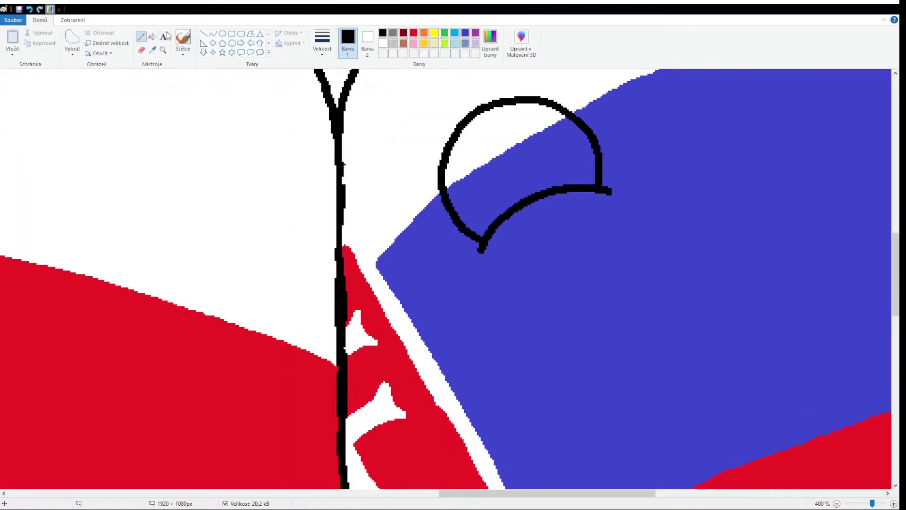
pyautogui.moveTo(487, 493); pyautogui.dragTo(418, 491)
# Try several freehand black strokes for the next eye.
pyautogui.moveTo(587, 199)
pyautogui.mouseDown()
pyautogui.moveTo(522, 259)
pyautogui.moveTo(557, 260)
pyautogui.mouseUp()
pyautogui.hotkey('ctrl', 'z')
pyautogui.hotkey('ctrl', 'z')
pyautogui.moveTo(618, 187); pyautogui.dragTo(599, 266)
pyautogui.hotkey('ctrl', 'z')
pyautogui.moveTo(446, 163); pyautogui.dragTo(543, 160)
pyautogui.hotkey('ctrl', 'z')
pyautogui.moveTo(557, 196); pyautogui.dragTo(618, 217)
pyautogui.hotkey('ctrl', 'z')
pyautogui.moveTo(396, 206); pyautogui.dragTo(520, 128)
pyautogui.hotkey('ctrl', 'z')
# Draw a black dome-shaped eye with a curved lower lid on the white area of the left ball.
pyautogui.moveTo(404, 80); pyautogui.dragTo(382, 184)
pyautogui.scroll(2, 383, 184)
pyautogui.moveTo(368, 288); pyautogui.dragTo(377, 179)
pyautogui.moveTo(486, 304); pyautogui.dragTo(514, 285)
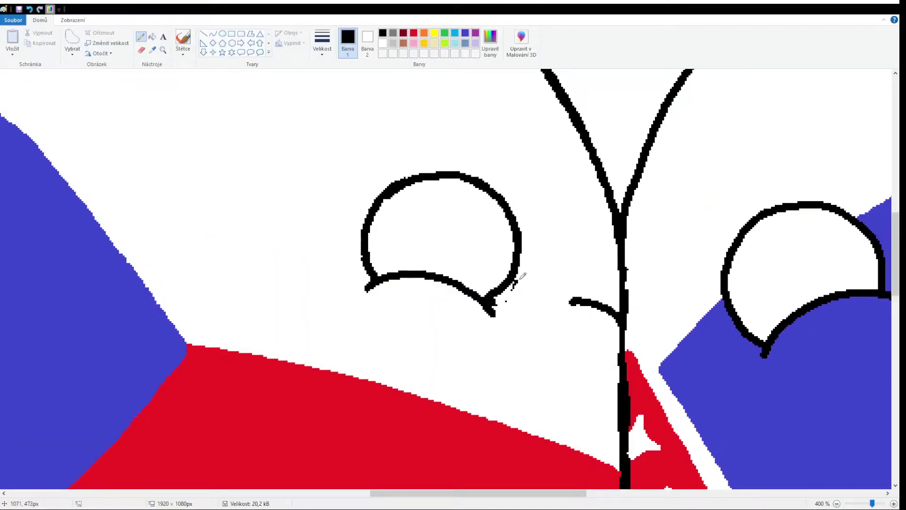
pyautogui.scroll(-2, 513, 284)
# Select the left ball's eye with a free-form selection and move it down over the edge of the red area.
pyautogui.click(72, 40)
pyautogui.moveTo(372, 264); pyautogui.dragTo(465, 351)
pyautogui.moveTo(416, 307); pyautogui.dragTo(389, 345)
pyautogui.moveTo(344, 271); pyautogui.dragTo(355, 377)
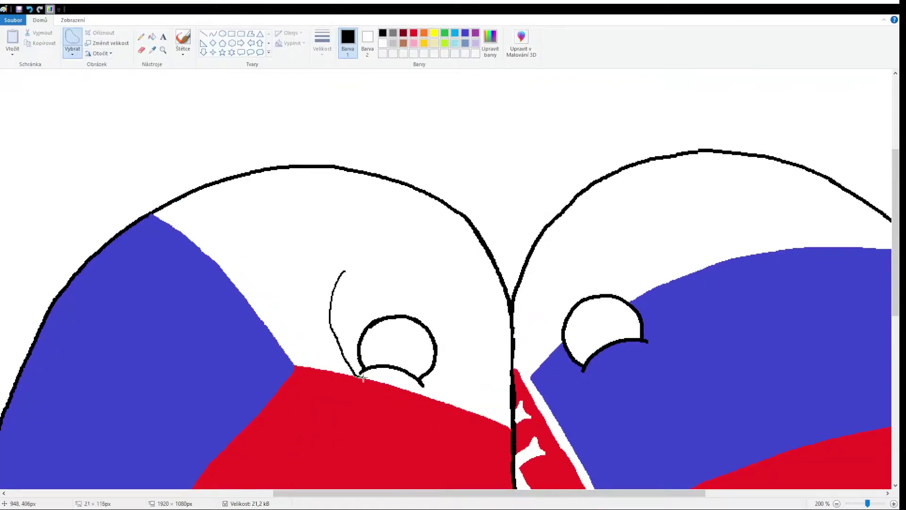
pyautogui.scroll(-2, 355, 376)
# Draw the left ball's second, partly hidden eye against the edge shared with the right ball.
pyautogui.click(140, 36)
pyautogui.scroll(-2, 410, 293)
pyautogui.scroll(1, 410, 293)
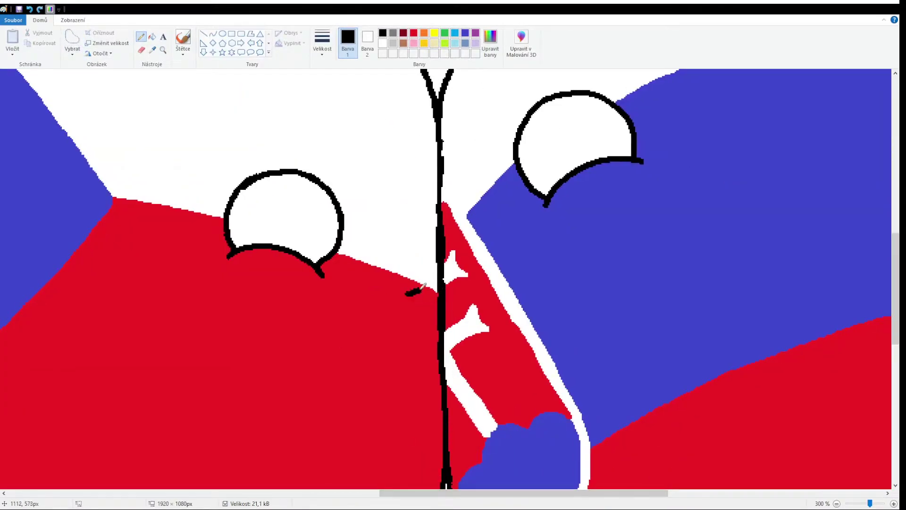
pyautogui.moveTo(433, 207)
pyautogui.mouseDown()
pyautogui.moveTo(425, 283)
pyautogui.moveTo(415, 287)
pyautogui.moveTo(423, 289)
pyautogui.moveTo(415, 283)
pyautogui.mouseUp()
pyautogui.scroll(2, 427, 384)
pyautogui.scroll(-3, 414, 360)
pyautogui.scroll(-1, 396, 302)
# Sample the blue of the right ball's band and repaint the gaps around its eye.
pyautogui.click(152, 50)
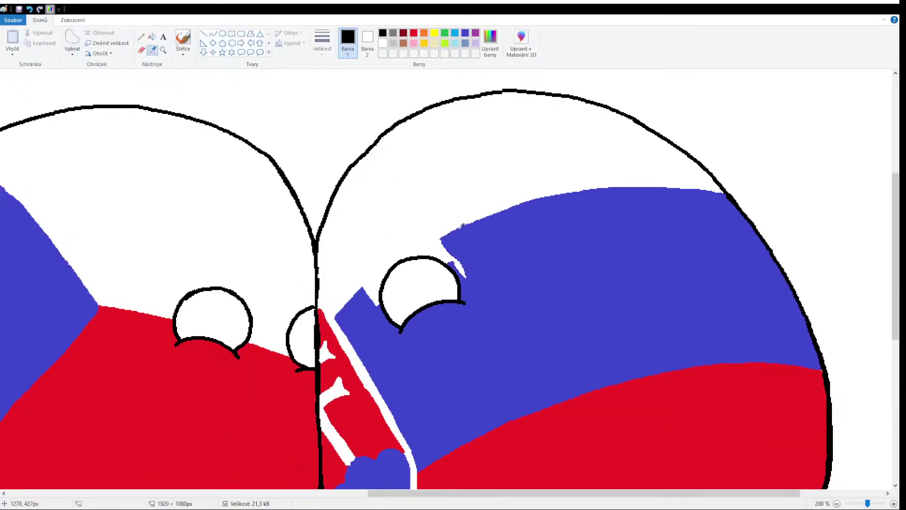
pyautogui.scroll(4, 354, 307)
pyautogui.click(354, 307)
pyautogui.hotkey('ctrl', 'z')
pyautogui.scroll(-3, 502, 194)
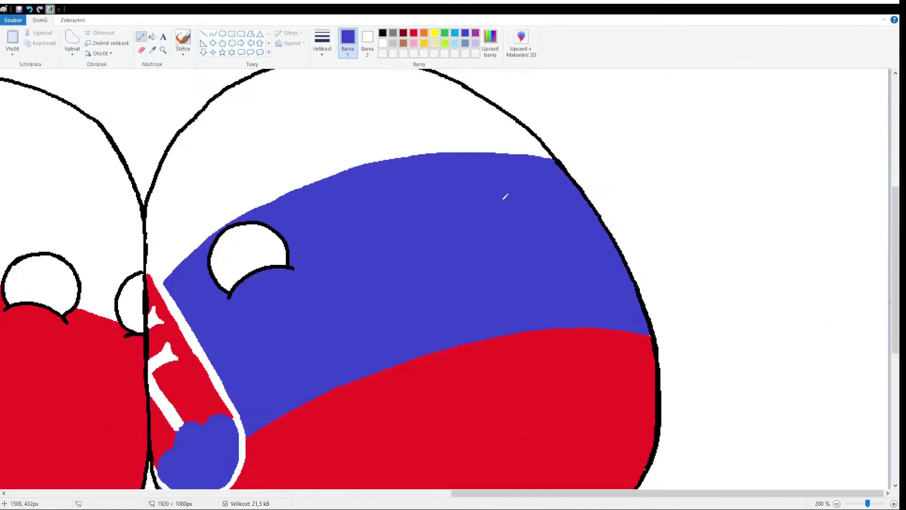
# Draw diagonal pinkish-red blush strokes on the red area beneath the left ball's eyes.
pyautogui.scroll(1, 502, 194)
pyautogui.moveTo(661, 494); pyautogui.dragTo(574, 496)
pyautogui.scroll(-2, 576, 441)
pyautogui.scroll(2, 603, 414)
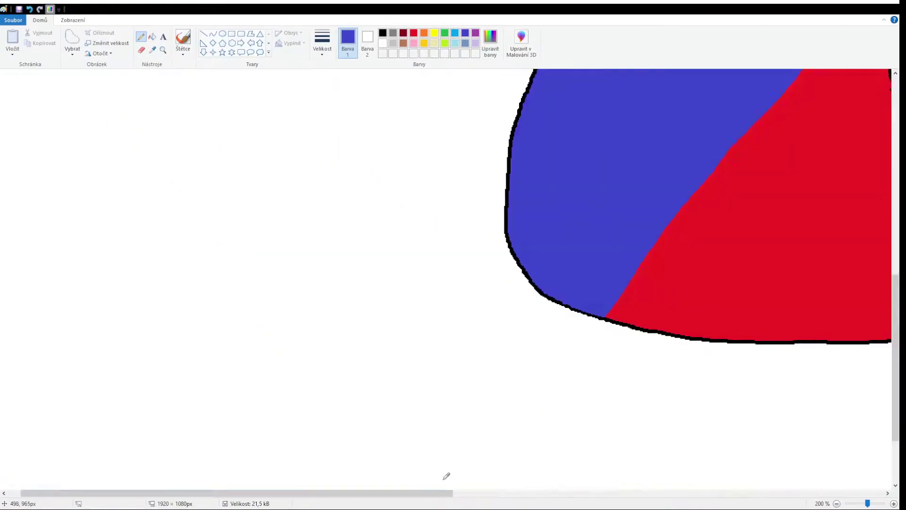
pyautogui.click(414, 33)
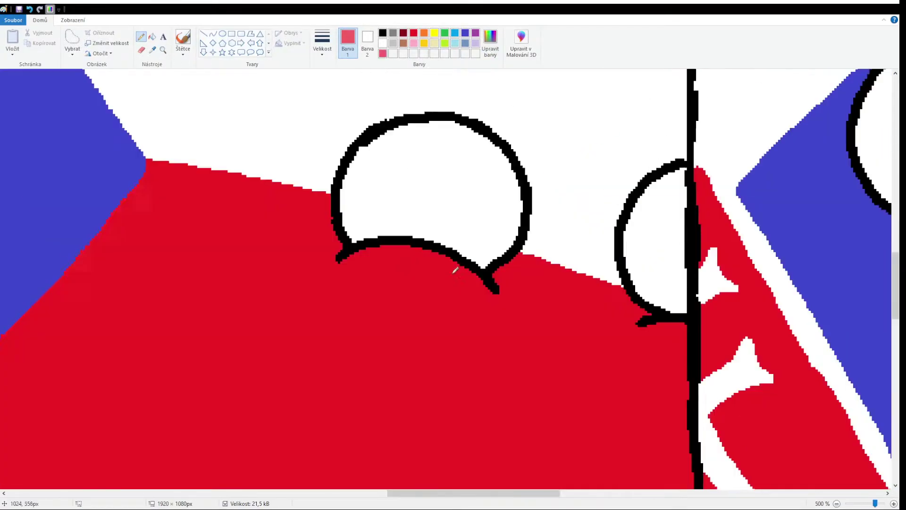
pyautogui.moveTo(505, 366)
pyautogui.mouseDown()
pyautogui.moveTo(415, 344)
pyautogui.moveTo(522, 350)
pyautogui.mouseUp()
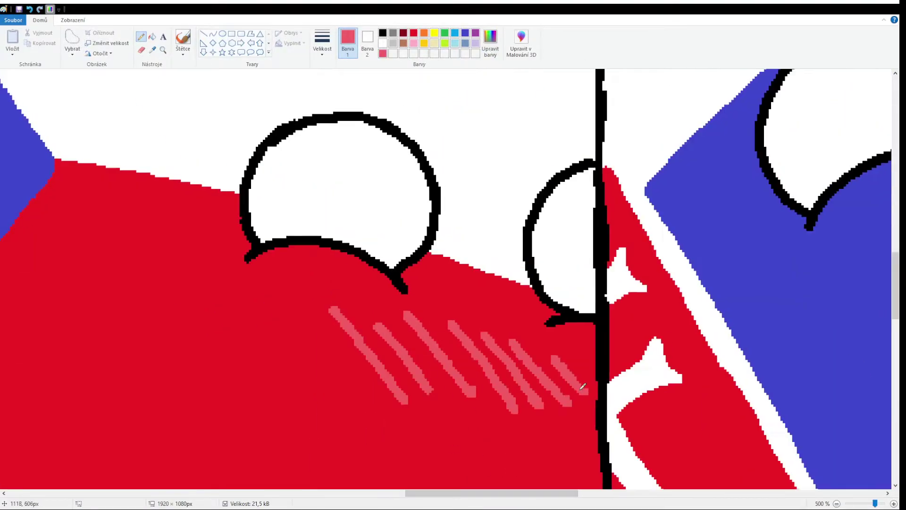
pyautogui.hscroll(5, 583, 386)
pyautogui.moveTo(430, 304); pyautogui.dragTo(456, 379)
pyautogui.moveTo(487, 274); pyautogui.dragTo(507, 330)
pyautogui.hscroll(3, 585, 308)
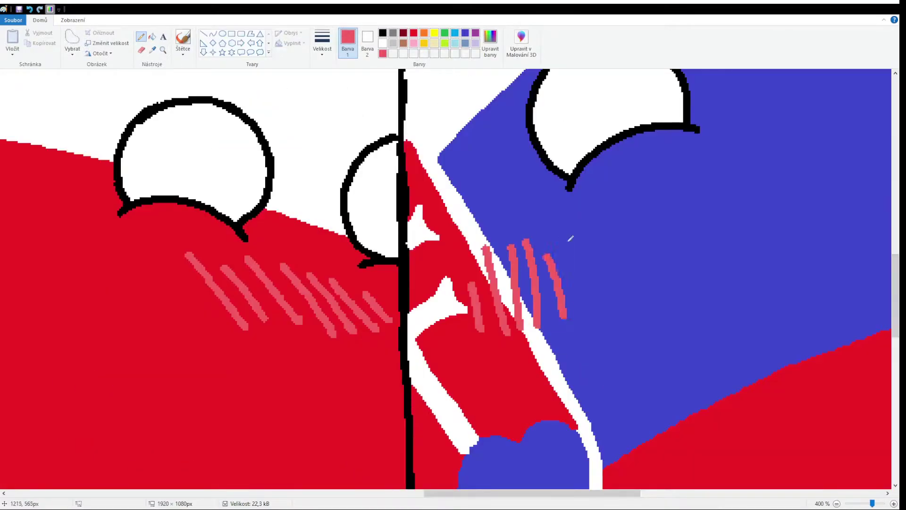
pyautogui.hotkey('ctrl', 'z')
# Draw slanted pinkish-red blush strokes beneath the right ball's eye, across the shield's white border and the blue band.
pyautogui.moveTo(486, 260); pyautogui.dragTo(569, 293)
pyautogui.moveTo(533, 240); pyautogui.dragTo(615, 272)
pyautogui.moveTo(585, 222); pyautogui.dragTo(651, 239)
pyautogui.moveTo(559, 230); pyautogui.dragTo(630, 254)
pyautogui.moveTo(464, 309); pyautogui.dragTo(526, 336)
pyautogui.scroll(-3, 452, 333)
pyautogui.scroll(1, 417, 327)
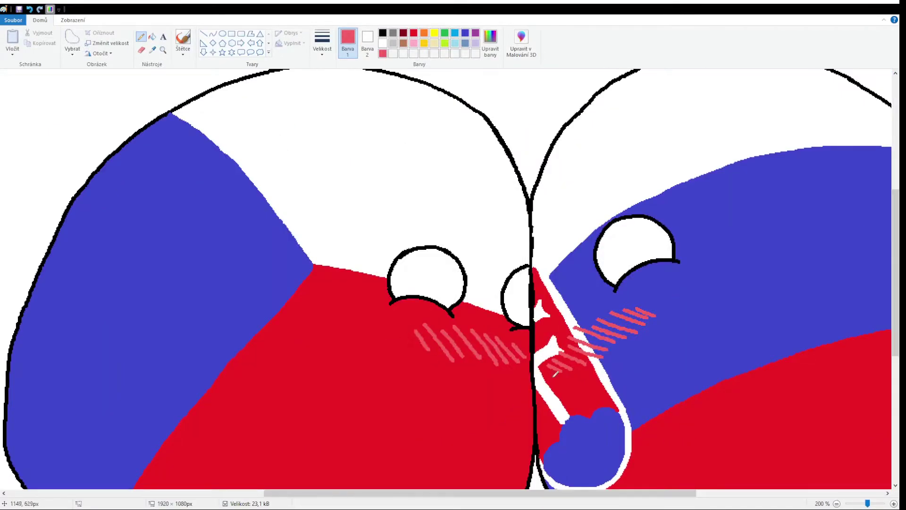
# Refill the large red areas of both balls with a darker crimson.
pyautogui.hscroll(3, 553, 368)
pyautogui.scroll(1, 381, 466)
pyautogui.hscroll(5, 475, 234)
pyautogui.scroll(-3, 475, 235)
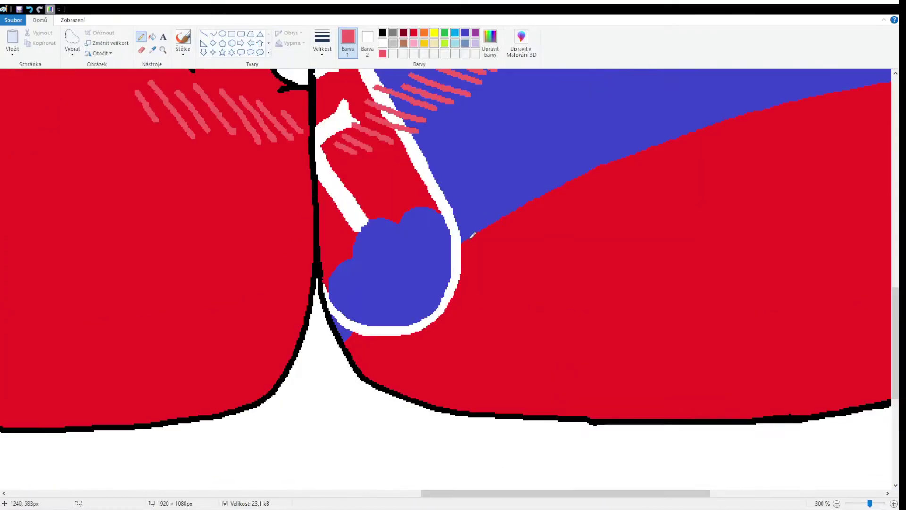
pyautogui.scroll(-2, 475, 235)
pyautogui.click(152, 37)
pyautogui.click(360, 324)
pyautogui.click(661, 311)
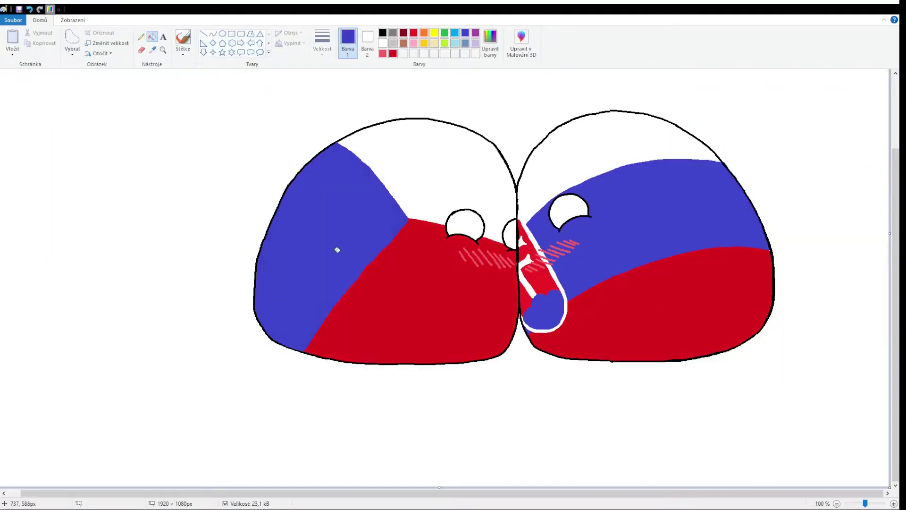
# Refill the left ball's blue wedge, the right ball's blue band and the shield's hills with a darker blue.
pyautogui.click(403, 53)
pyautogui.click(331, 246)
pyautogui.click(661, 198)
pyautogui.click(543, 310)
# Thicken the black outline along the outer edge of the left ball beside its blue area.
pyautogui.scroll(3, 404, 447)
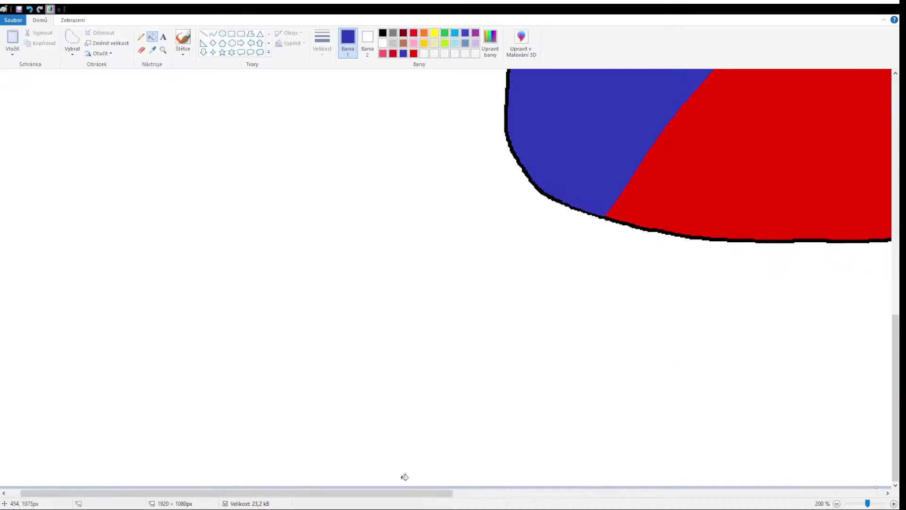
pyautogui.scroll(-1, 571, 447)
pyautogui.scroll(2, 518, 477)
pyautogui.scroll(1, 680, 377)
pyautogui.scroll(-4, 680, 378)
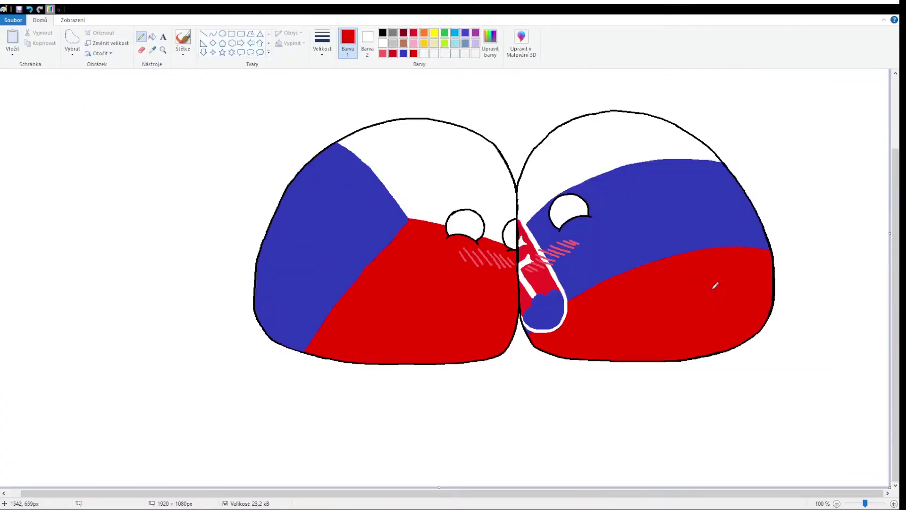
pyautogui.scroll(1, 648, 453)
pyautogui.click(383, 33)
pyautogui.scroll(3, 358, 162)
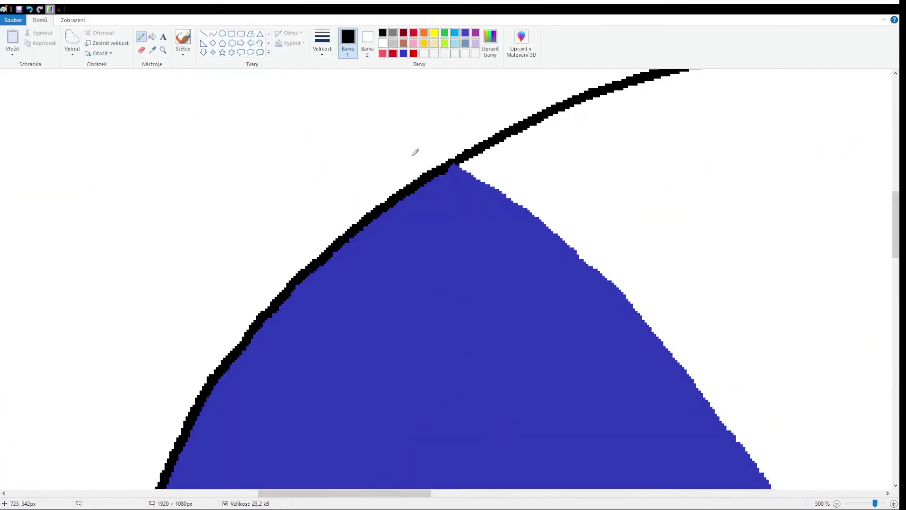
pyautogui.scroll(-5, 227, 229)
pyautogui.moveTo(51, 272)
pyautogui.mouseDown()
pyautogui.moveTo(45, 180)
pyautogui.moveTo(64, 320)
pyautogui.mouseUp()
pyautogui.scroll(3, 90, 243)
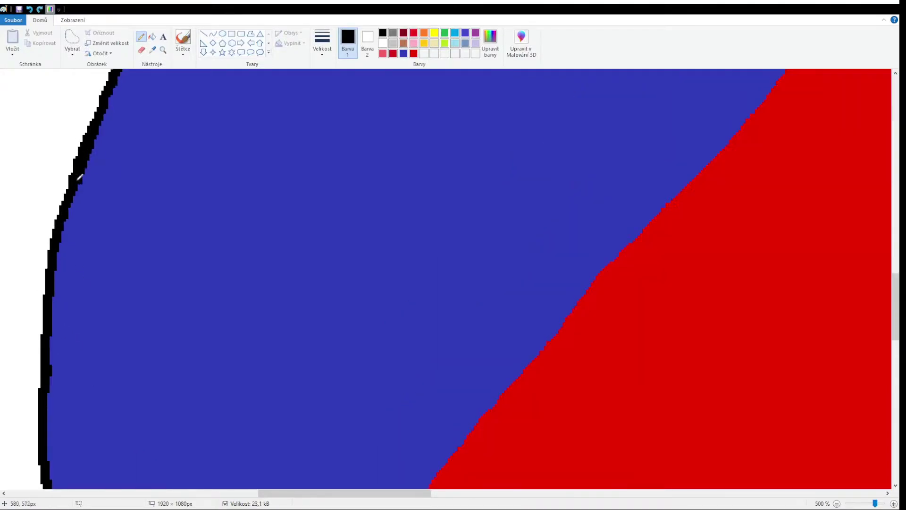
pyautogui.moveTo(91, 143); pyautogui.dragTo(49, 238)
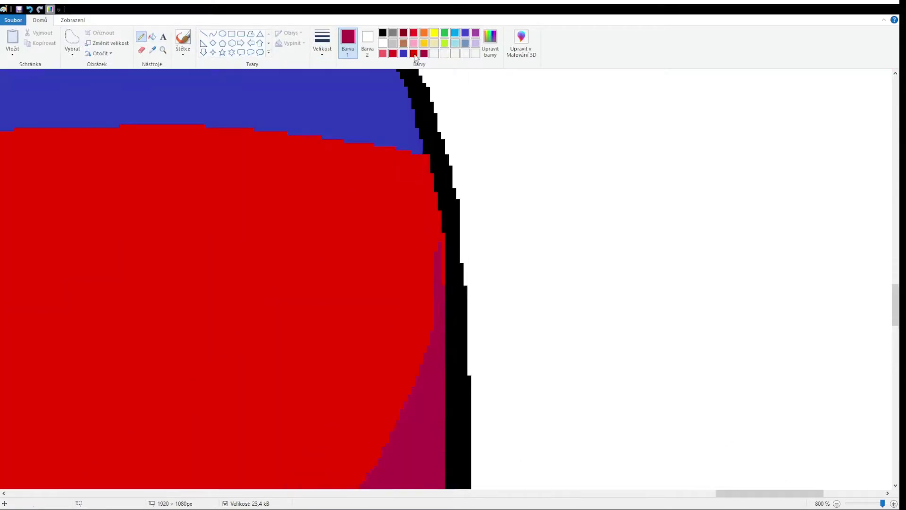
# Shade the red areas along the lower right edges of both balls in burgundy.
pyautogui.click(424, 53)
pyautogui.scroll(-5, 551, 185)
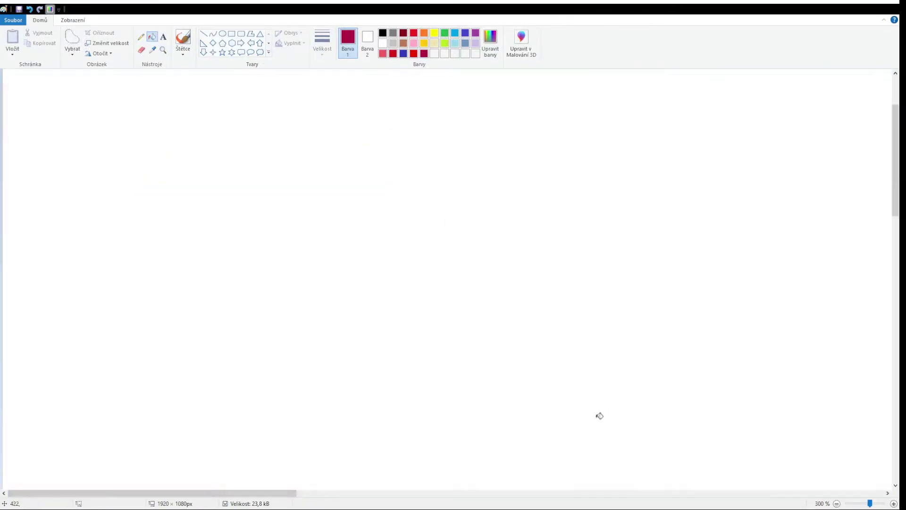
pyautogui.click(151, 38)
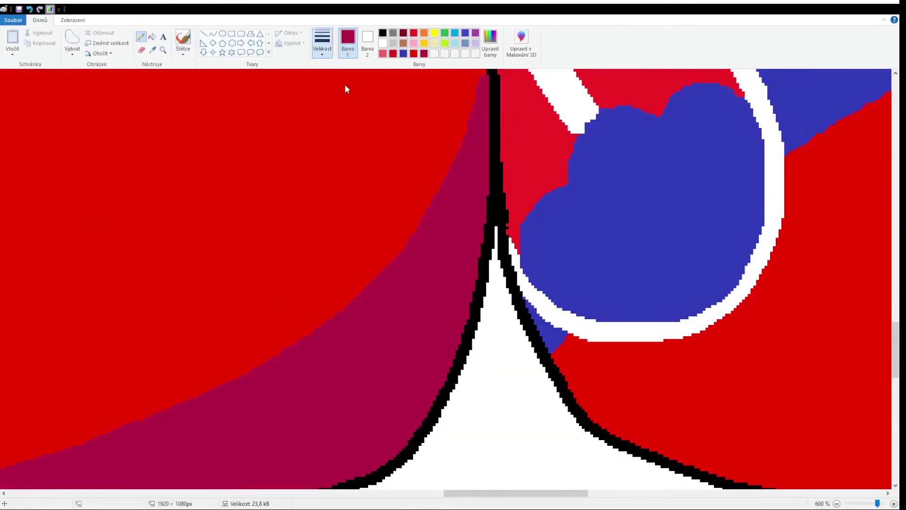
# Shade the shield corner of the right ball beside the shared edge, using burgundy on the red and dark blue on the hills.
pyautogui.moveTo(502, 94)
pyautogui.mouseDown()
pyautogui.moveTo(549, 190)
pyautogui.moveTo(577, 283)
pyautogui.mouseUp()
pyautogui.click(567, 340)
pyautogui.click(414, 32)
pyautogui.click(141, 37)
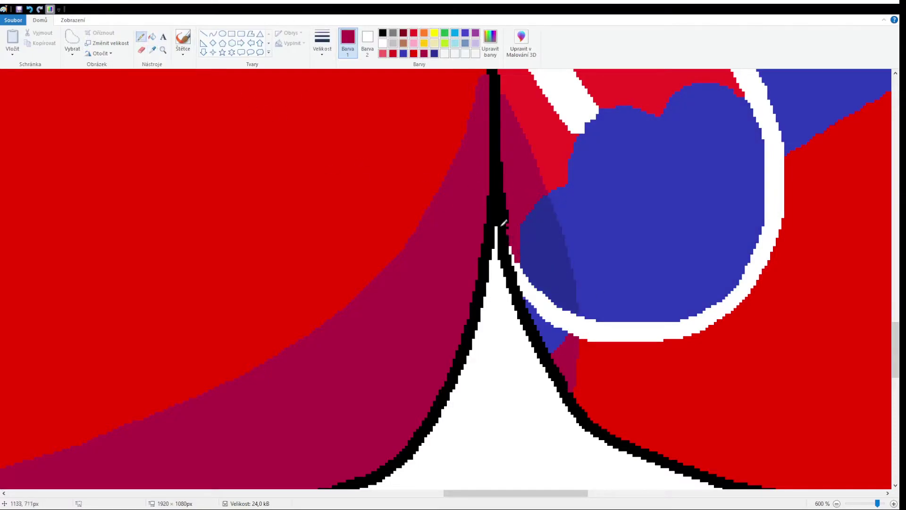
pyautogui.click(528, 295)
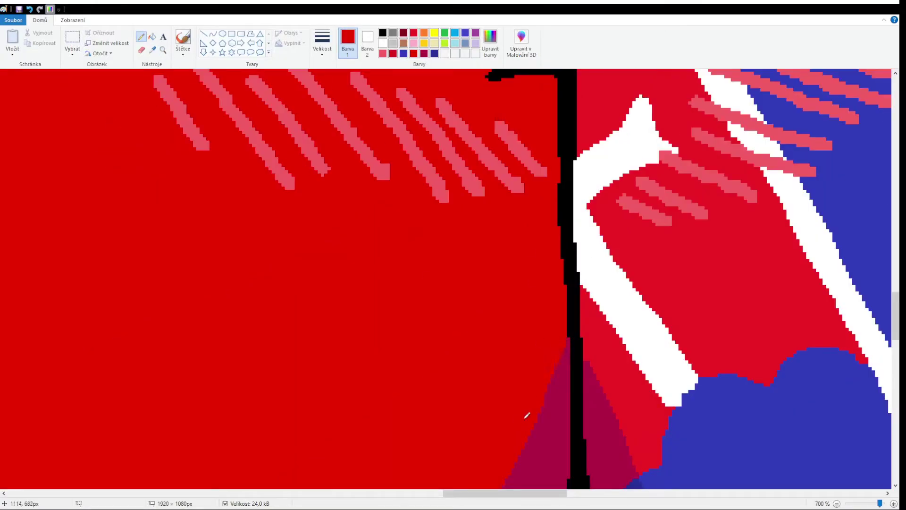
pyautogui.click(545, 397)
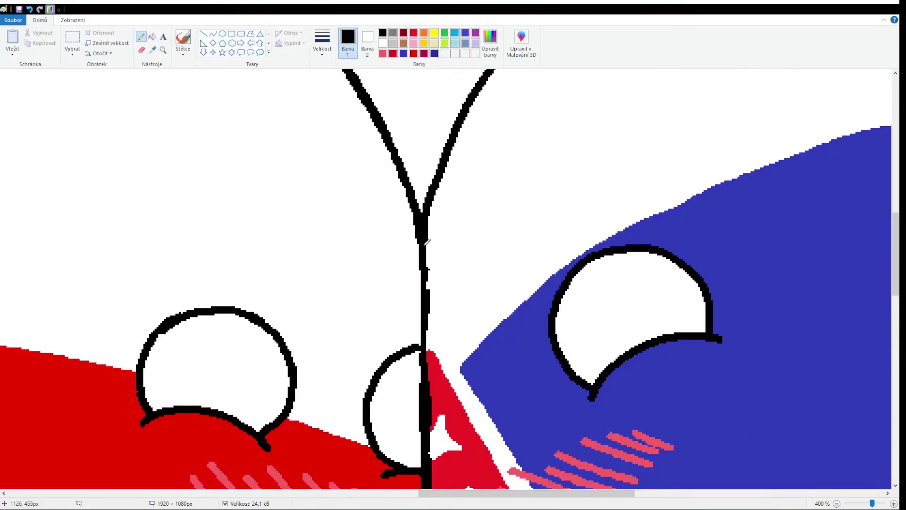
# Thicken the black outlines across the tops of both balls.
pyautogui.scroll(-8, 437, 266)
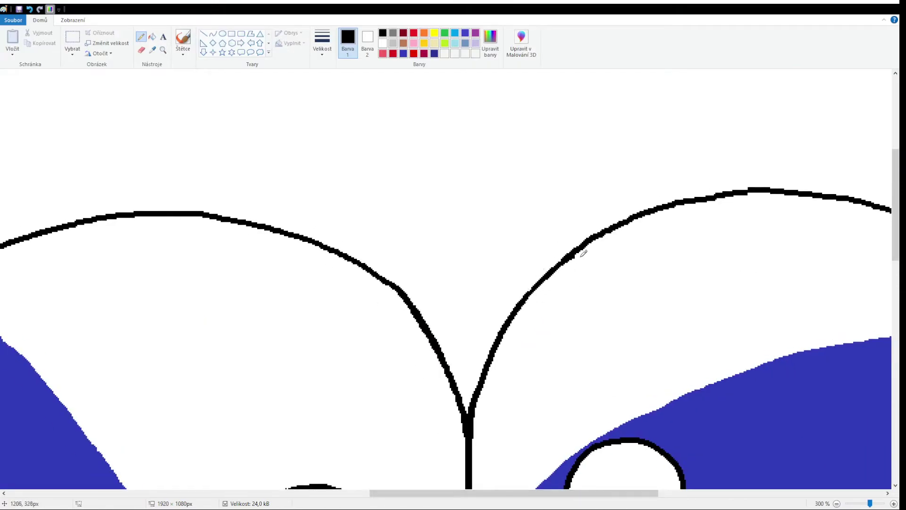
pyautogui.moveTo(322, 247); pyautogui.dragTo(388, 279)
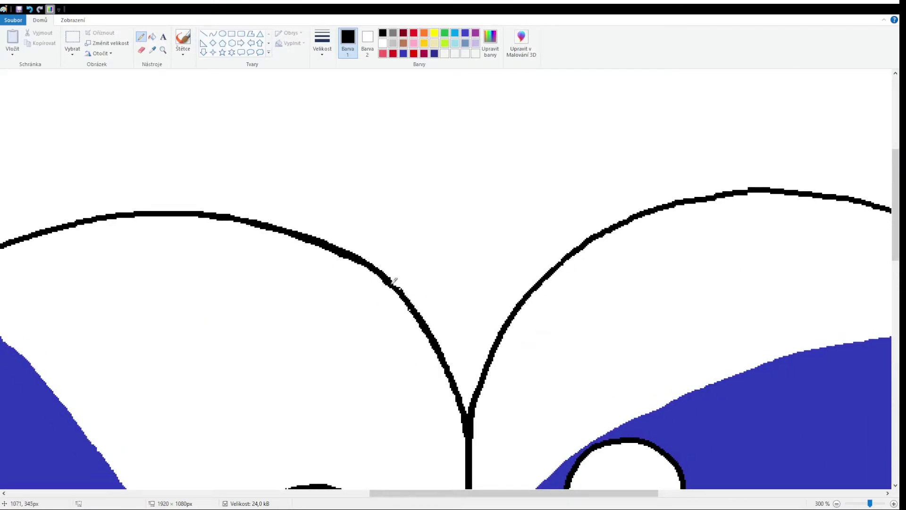
pyautogui.hscroll(-5, 360, 471)
pyautogui.hscroll(10, 360, 471)
pyautogui.moveTo(401, 194)
pyautogui.mouseDown()
pyautogui.moveTo(562, 192)
pyautogui.moveTo(708, 243)
pyautogui.mouseUp()
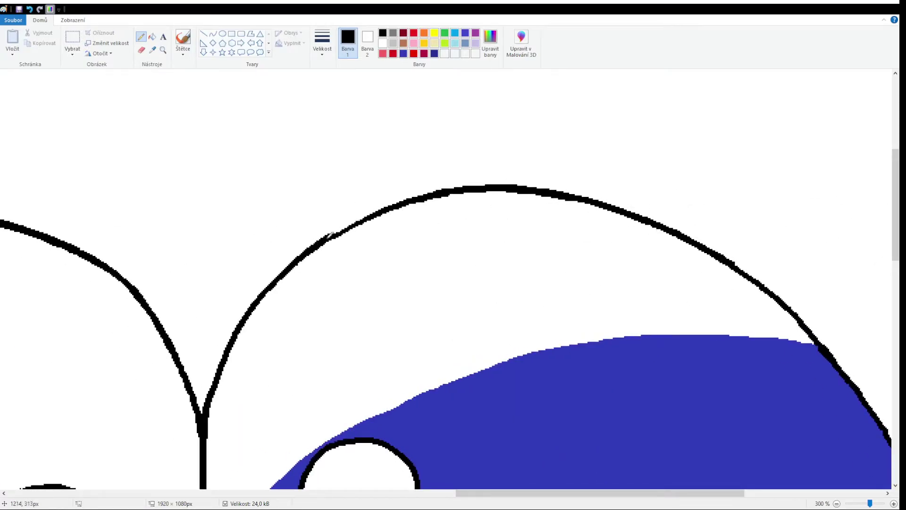
# Thicken and smooth the black outlines where the two balls meet at the top.
pyautogui.scroll(-3, 397, 242)
pyautogui.scroll(4, 397, 243)
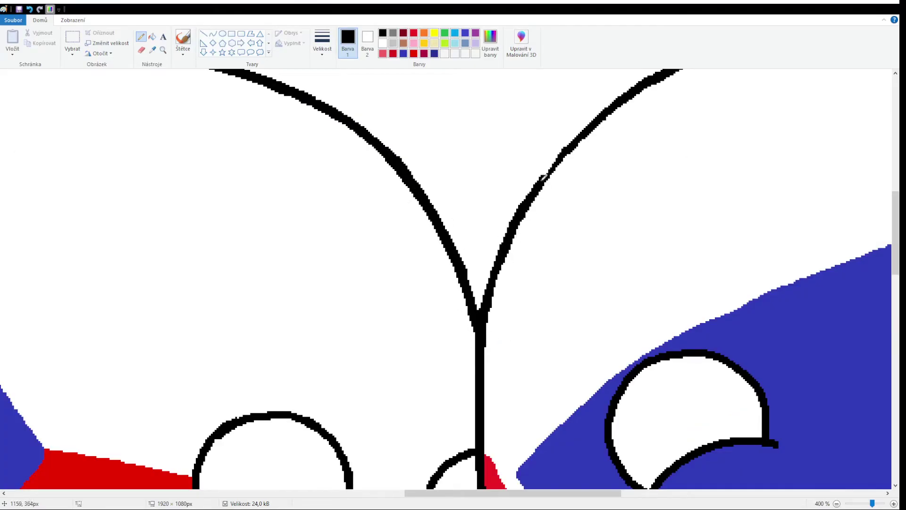
pyautogui.moveTo(567, 149); pyautogui.dragTo(460, 274)
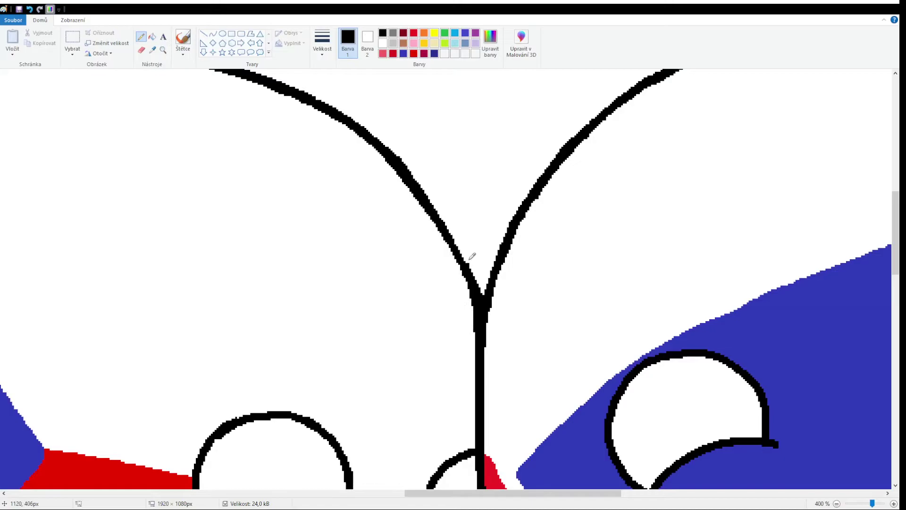
pyautogui.scroll(-4, 462, 236)
pyautogui.scroll(5, 496, 282)
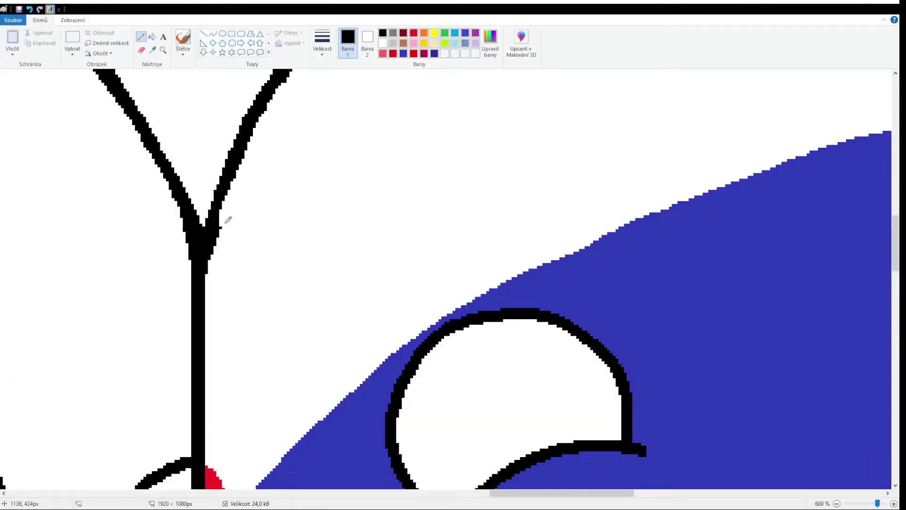
pyautogui.scroll(-3, 232, 201)
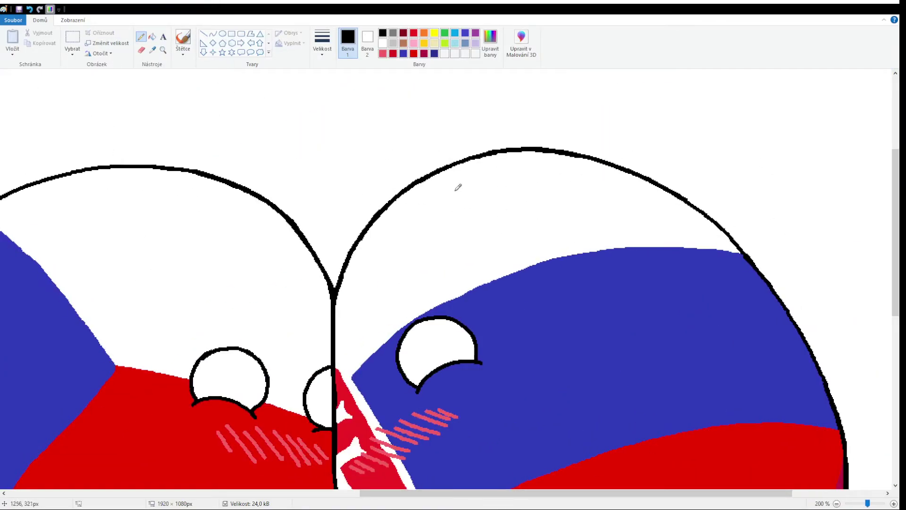
# Draw a black bow outline with two loops and a round knot near the top of the right ball.
pyautogui.scroll(3, 410, 183)
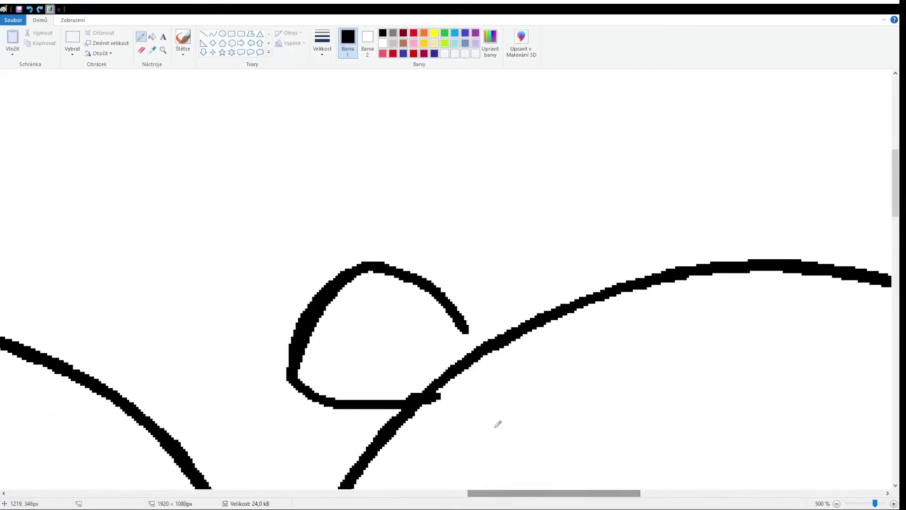
pyautogui.moveTo(675, 208)
pyautogui.mouseDown()
pyautogui.moveTo(739, 384)
pyautogui.moveTo(614, 293)
pyautogui.moveTo(462, 372)
pyautogui.moveTo(571, 286)
pyautogui.mouseUp()
pyautogui.hotkey('ctrl', 'z')
pyautogui.moveTo(472, 236); pyautogui.dragTo(504, 389)
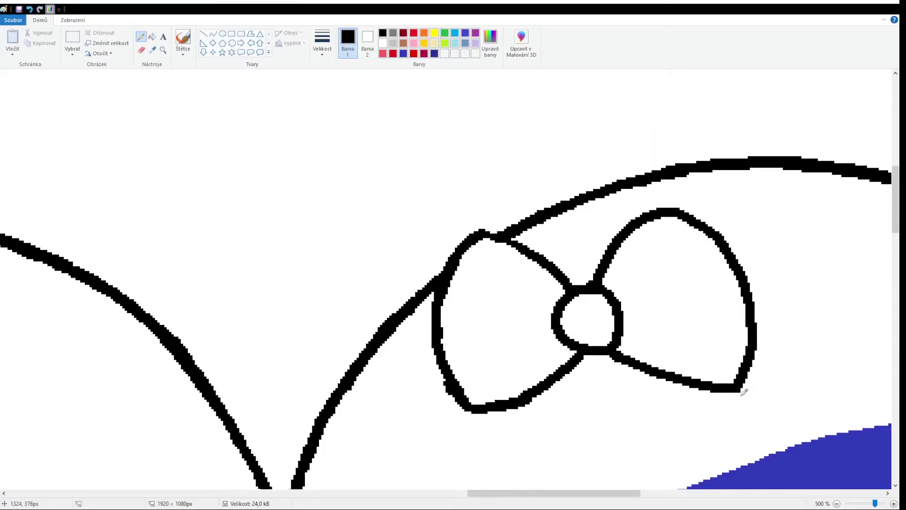
# Select the bow and move it further right along the top of the right ball.
pyautogui.scroll(-4, 740, 397)
pyautogui.scroll(2, 658, 225)
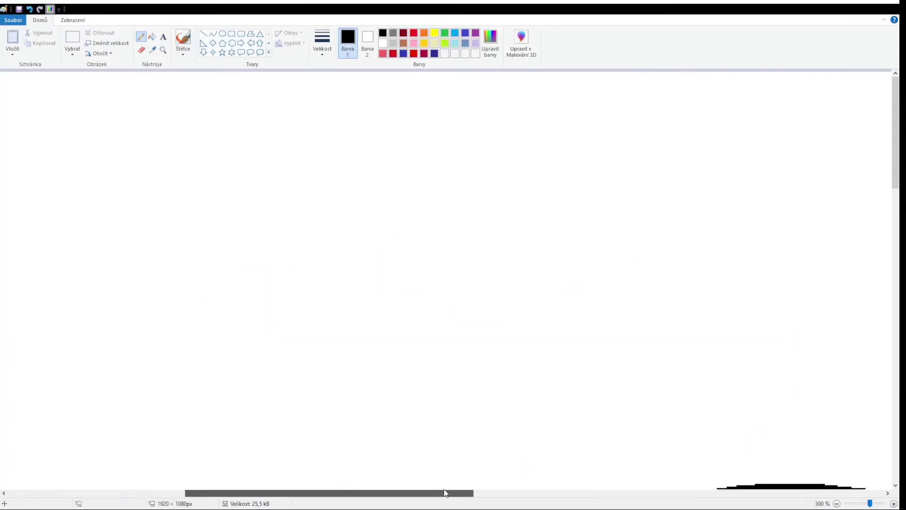
pyautogui.click(72, 53)
pyautogui.click(90, 96)
pyautogui.moveTo(639, 227)
pyautogui.mouseDown()
pyautogui.moveTo(371, 198)
pyautogui.moveTo(452, 195)
pyautogui.moveTo(632, 225)
pyautogui.mouseUp()
pyautogui.moveTo(460, 244); pyautogui.dragTo(626, 210)
pyautogui.scroll(1, 618, 404)
# Retouch the bow's loops and the stretch of the right ball's outline that crosses the bow.
pyautogui.click(141, 36)
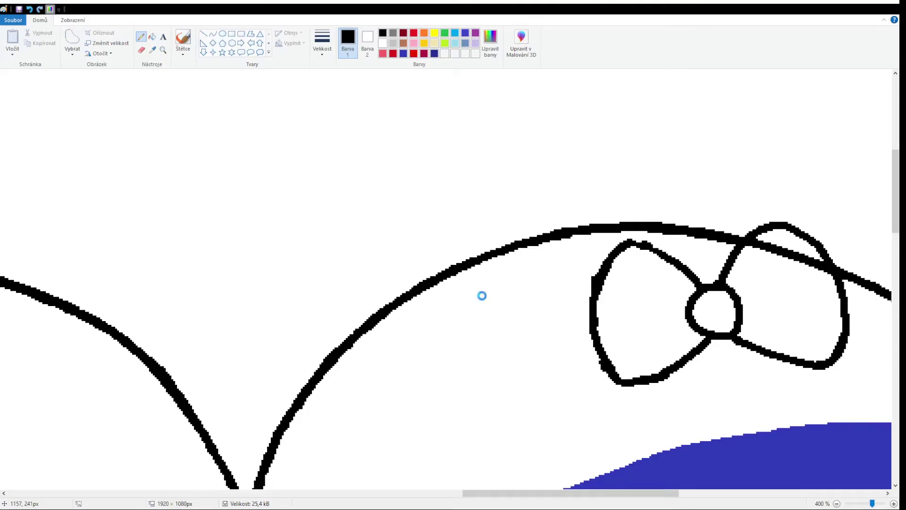
pyautogui.hscroll(5, 457, 272)
pyautogui.moveTo(377, 240); pyautogui.dragTo(454, 260)
pyautogui.moveTo(285, 243); pyautogui.dragTo(224, 287)
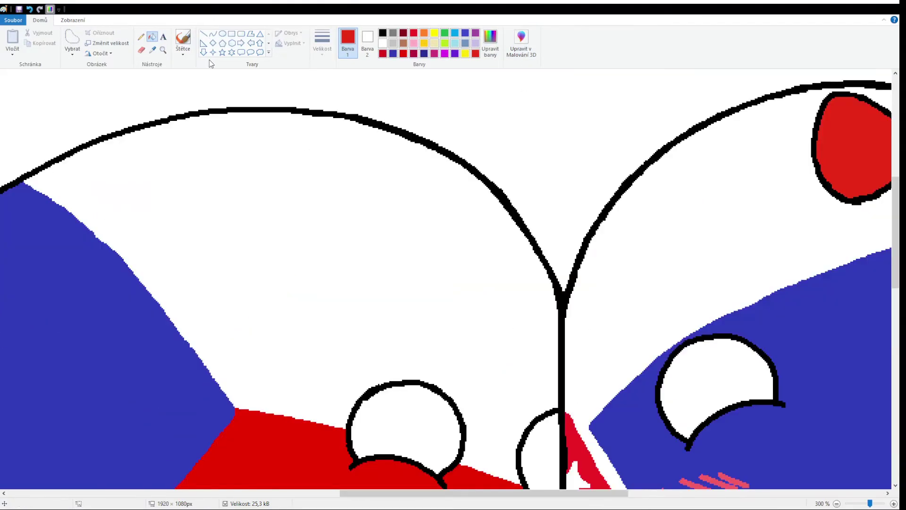
# Draw two interwoven green strands from the left ball's upper edge across its white area to the edge shared with the right ball.
pyautogui.click(141, 37)
pyautogui.moveTo(132, 126); pyautogui.dragTo(557, 284)
pyautogui.moveTo(132, 125)
pyautogui.mouseDown()
pyautogui.moveTo(304, 207)
pyautogui.moveTo(557, 285)
pyautogui.mouseUp()
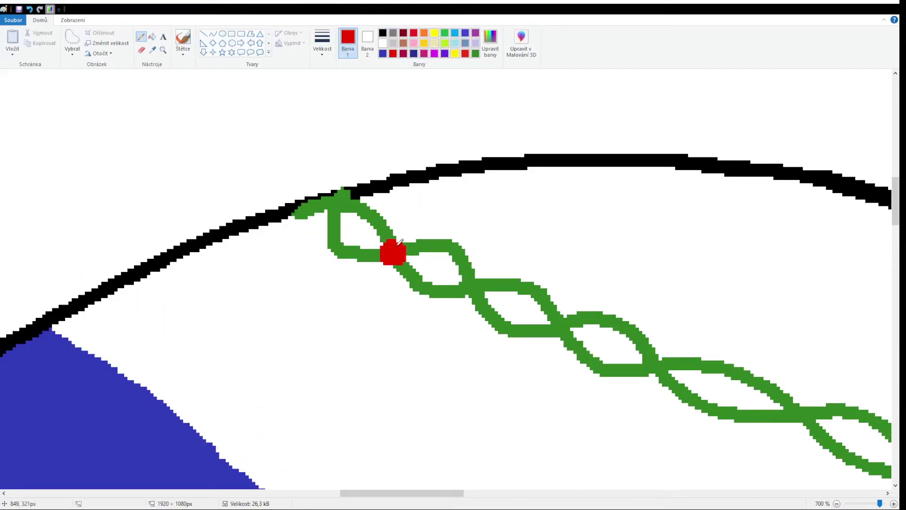
# Draw a red flower with three petals near the upper end of the green strands and fill the petals with red.
pyautogui.moveTo(401, 241)
pyautogui.mouseDown()
pyautogui.moveTo(394, 255)
pyautogui.moveTo(377, 257)
pyautogui.mouseUp()
pyautogui.moveTo(396, 260); pyautogui.dragTo(399, 264)
pyautogui.click(152, 36)
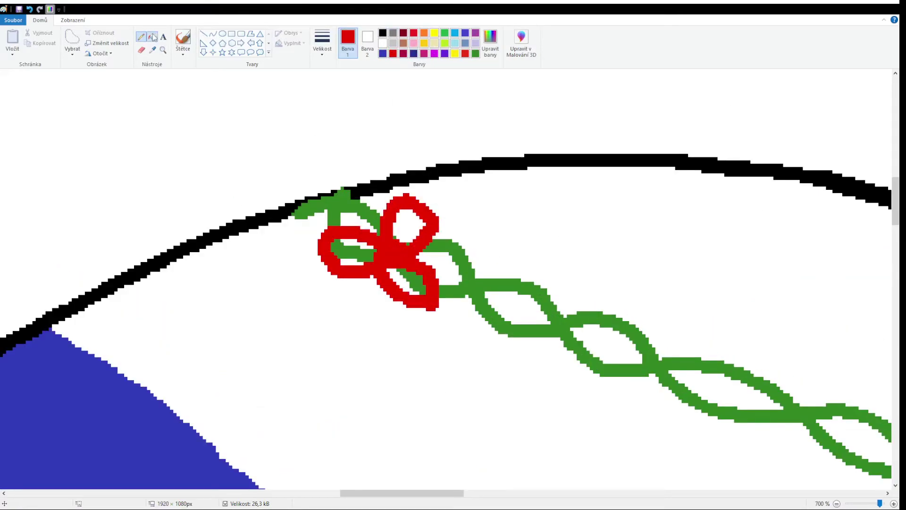
pyautogui.click(345, 250)
pyautogui.click(411, 288)
pyautogui.click(408, 221)
# Draw and fill a yellow four-petalled flower with a gold centre beside the red flower.
pyautogui.hscroll(5, 413, 249)
pyautogui.moveTo(321, 289)
pyautogui.mouseDown()
pyautogui.moveTo(331, 272)
pyautogui.moveTo(322, 254)
pyautogui.moveTo(352, 319)
pyautogui.moveTo(288, 322)
pyautogui.moveTo(313, 272)
pyautogui.moveTo(294, 257)
pyautogui.moveTo(313, 265)
pyautogui.mouseUp()
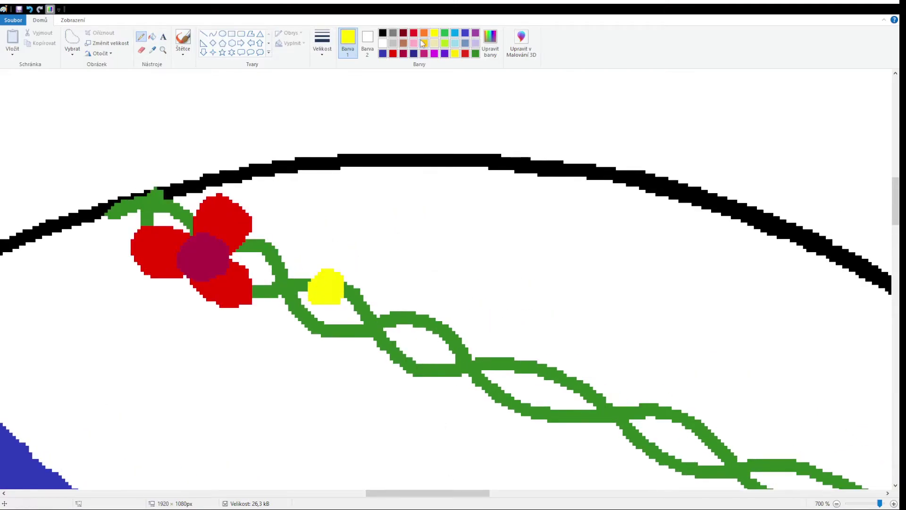
pyautogui.click(152, 37)
pyautogui.click(283, 255)
pyautogui.click(349, 236)
pyautogui.click(424, 43)
pyautogui.click(141, 36)
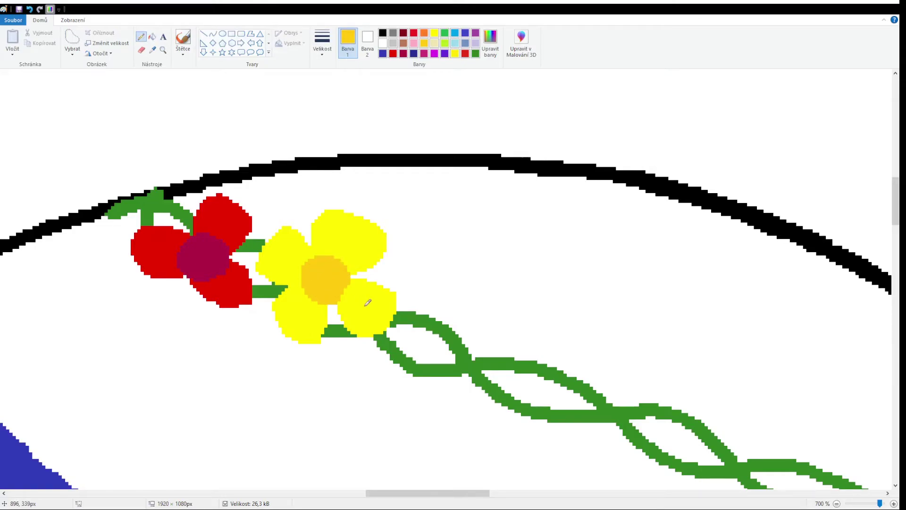
# Draw a blue four-petalled flower with a dark blue centre on the strands beside the yellow flower.
pyautogui.scroll(1, 367, 303)
pyautogui.scroll(-3, 367, 303)
pyautogui.hscroll(5, 367, 303)
pyautogui.click(382, 54)
pyautogui.moveTo(333, 302)
pyautogui.mouseDown()
pyautogui.moveTo(381, 295)
pyautogui.moveTo(250, 341)
pyautogui.moveTo(254, 265)
pyautogui.moveTo(320, 286)
pyautogui.moveTo(346, 234)
pyautogui.moveTo(387, 341)
pyautogui.moveTo(315, 341)
pyautogui.moveTo(267, 325)
pyautogui.mouseUp()
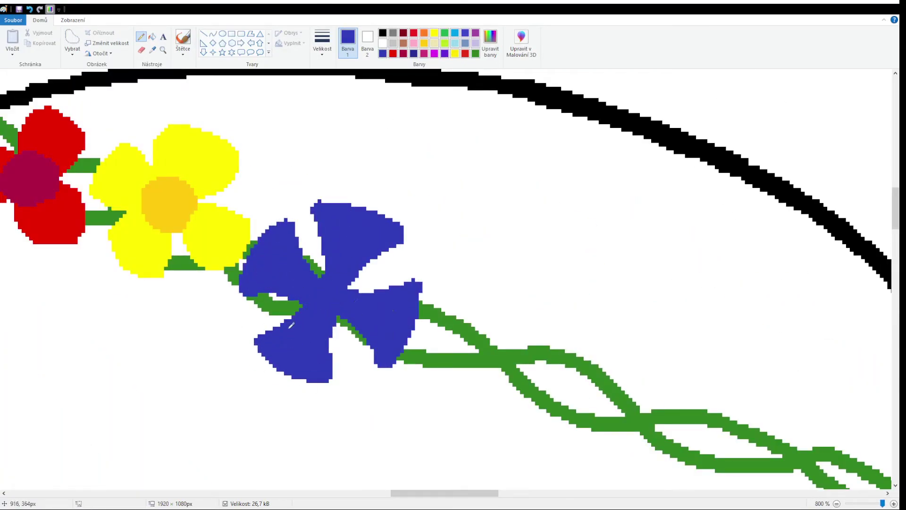
pyautogui.moveTo(328, 282); pyautogui.dragTo(308, 307)
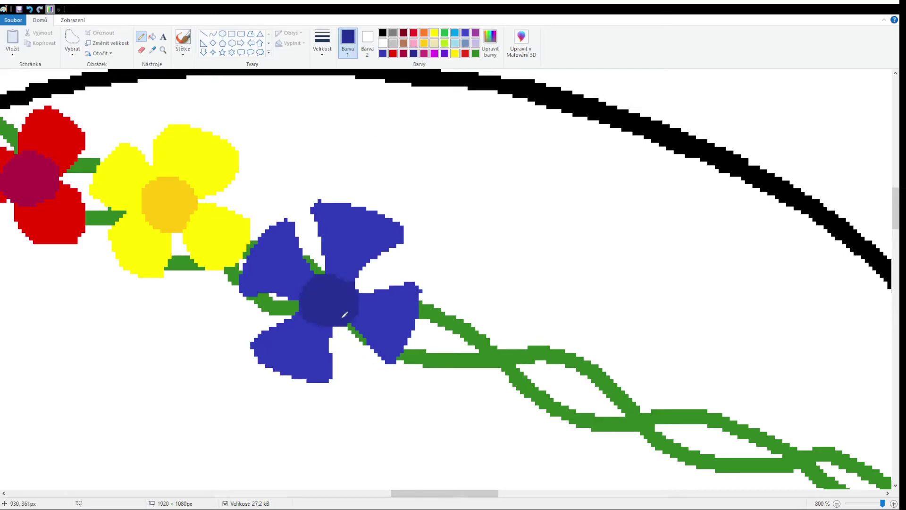
# Draw a filled round yellow flower with a gold centre on the green strands beside the blue four-petalled flower.
pyautogui.scroll(-2, 348, 312)
pyautogui.scroll(2, 347, 312)
pyautogui.click(435, 32)
pyautogui.moveTo(330, 246); pyautogui.dragTo(302, 243)
pyautogui.moveTo(283, 274); pyautogui.dragTo(325, 302)
pyautogui.click(424, 43)
# Draw a filled round red flower with a crimson centre on the strands beside the round yellow flower.
pyautogui.click(414, 32)
pyautogui.moveTo(425, 269)
pyautogui.mouseDown()
pyautogui.moveTo(429, 288)
pyautogui.moveTo(443, 295)
pyautogui.mouseUp()
pyautogui.click(404, 53)
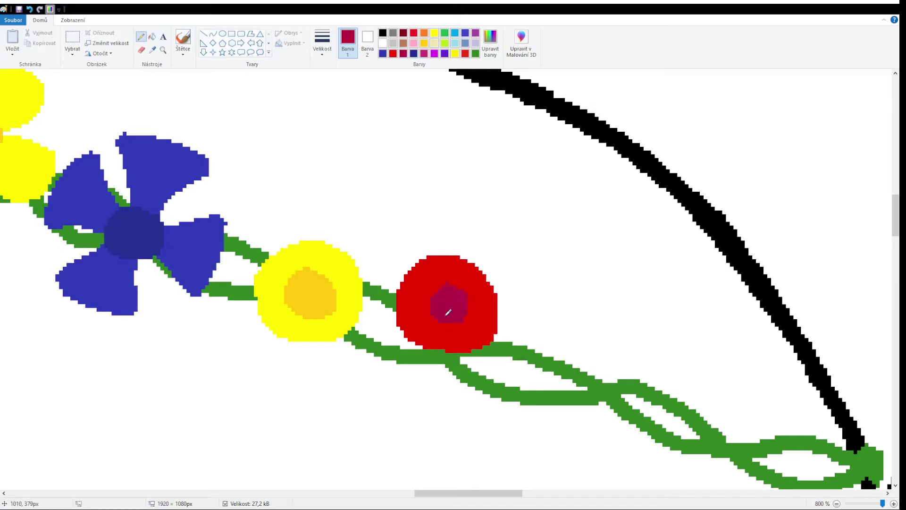
# Draw a second round yellow flower with a gold centre and a round blue flower with a dark blue centre along the remaining strands.
pyautogui.hscroll(5, 444, 296)
pyautogui.scroll(-2, 443, 296)
pyautogui.moveTo(283, 219); pyautogui.dragTo(404, 333)
pyautogui.click(424, 43)
pyautogui.moveTo(323, 250)
pyautogui.mouseDown()
pyautogui.moveTo(366, 307)
pyautogui.moveTo(337, 257)
pyautogui.mouseUp()
pyautogui.click(382, 54)
pyautogui.moveTo(500, 307)
pyautogui.mouseDown()
pyautogui.moveTo(505, 373)
pyautogui.moveTo(520, 339)
pyautogui.mouseUp()
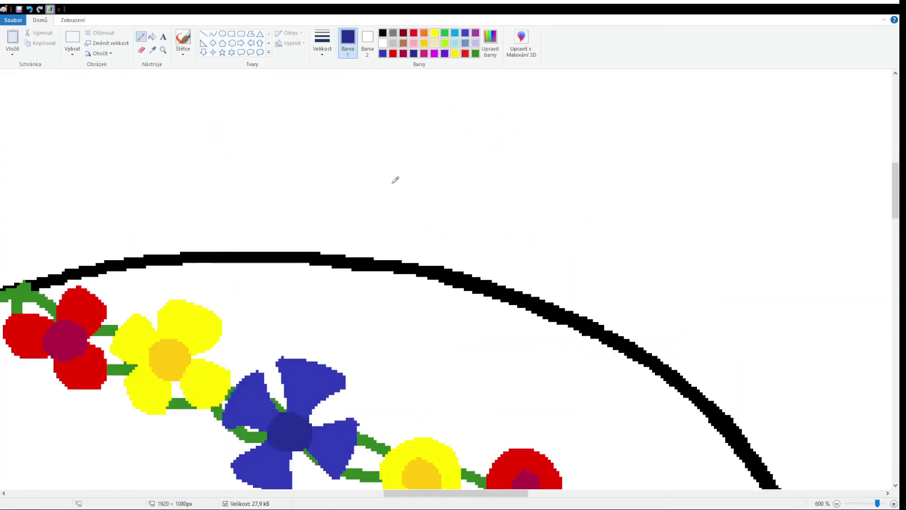
# Draw short lines radiating from the centres of the round flowers in gold, crimson and dark blue.
pyautogui.scroll(-2, 396, 179)
pyautogui.click(424, 43)
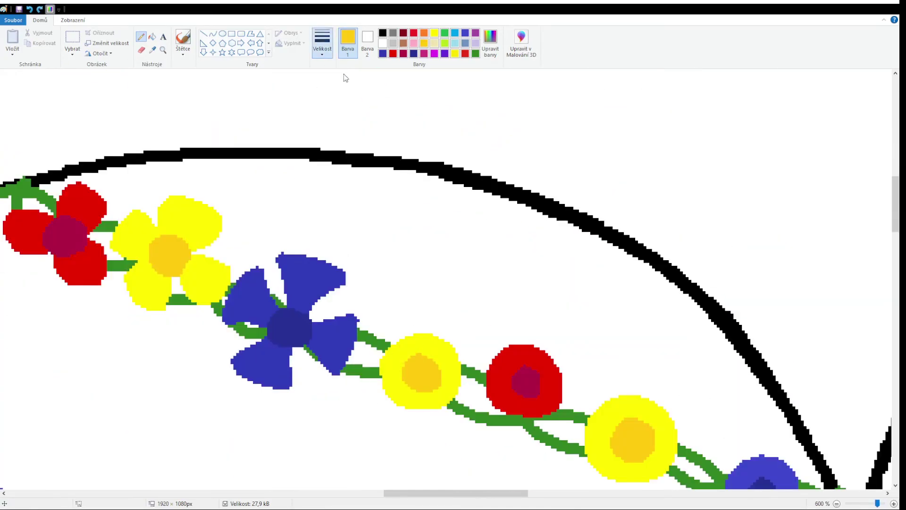
pyautogui.scroll(-2, 405, 272)
pyautogui.moveTo(392, 273); pyautogui.dragTo(406, 271)
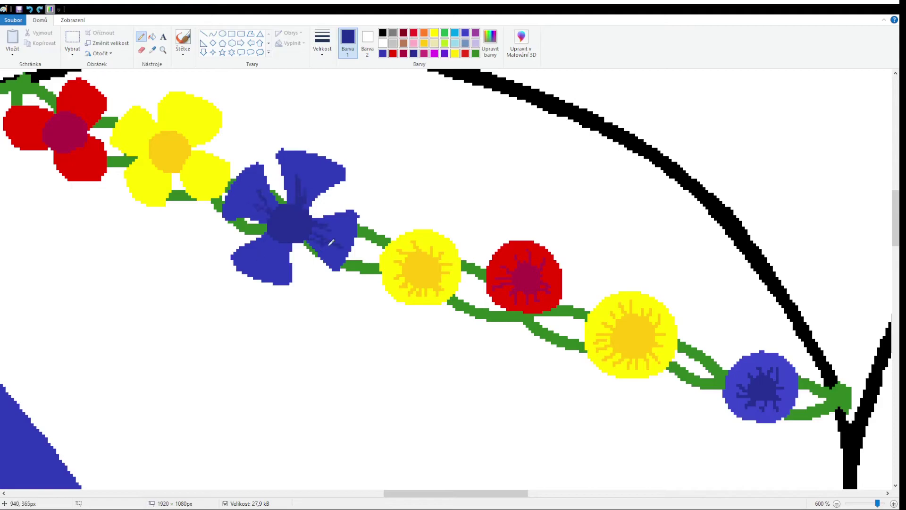
# Extend the round red flower with seven long red petals and give the round blue flower short blue petals.
pyautogui.moveTo(456, 493); pyautogui.dragTo(497, 493)
pyautogui.click(398, 53)
pyautogui.moveTo(281, 203)
pyautogui.mouseDown()
pyautogui.moveTo(276, 243)
pyautogui.moveTo(320, 237)
pyautogui.mouseUp()
pyautogui.moveTo(313, 281)
pyautogui.mouseDown()
pyautogui.moveTo(297, 333)
pyautogui.moveTo(220, 300)
pyautogui.moveTo(226, 238)
pyautogui.moveTo(248, 215)
pyautogui.mouseUp()
pyautogui.scroll(-1, 356, 282)
pyautogui.scroll(1, 357, 282)
pyautogui.scroll(-2, 603, 469)
pyautogui.scroll(2, 384, 361)
pyautogui.click(382, 53)
pyautogui.moveTo(378, 380); pyautogui.dragTo(425, 440)
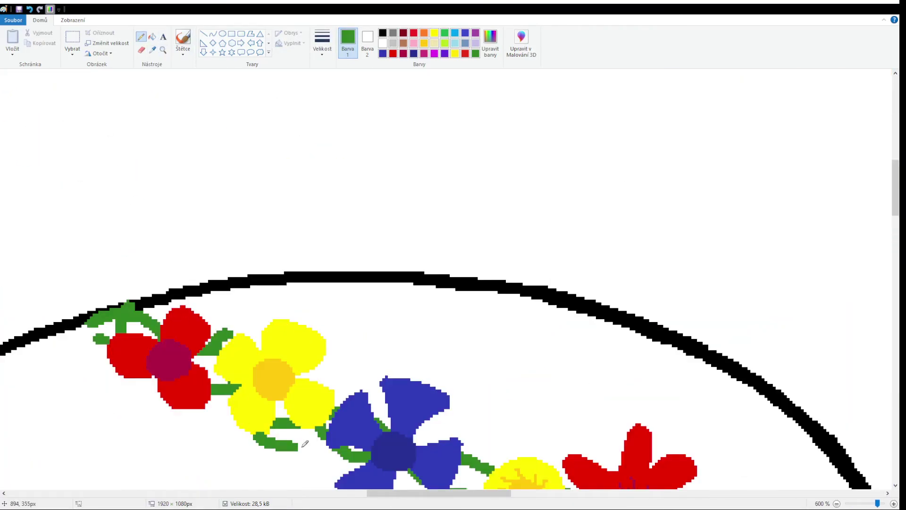
# Add extra green strands between the wreath's flowers and retouch the four-petalled yellow flower with yellow.
pyautogui.scroll(-5, 305, 444)
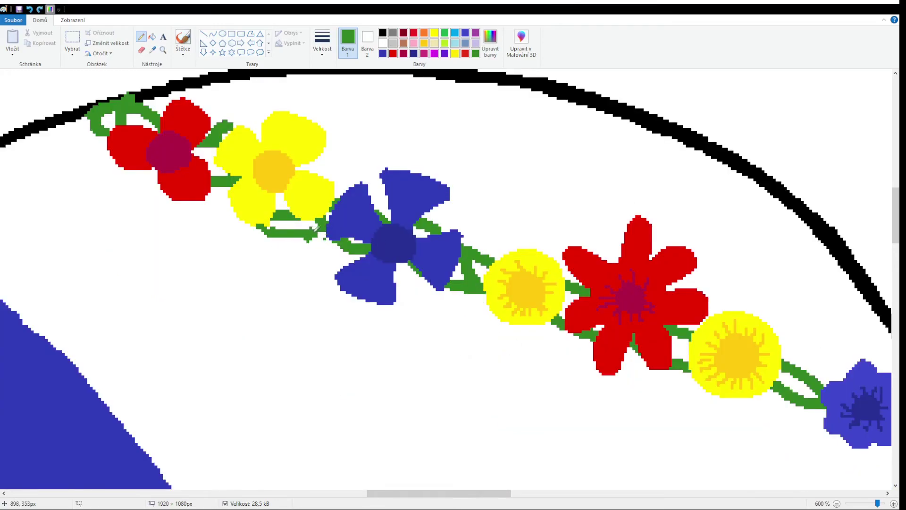
pyautogui.hscroll(5, 311, 230)
pyautogui.hscroll(-4, 283, 222)
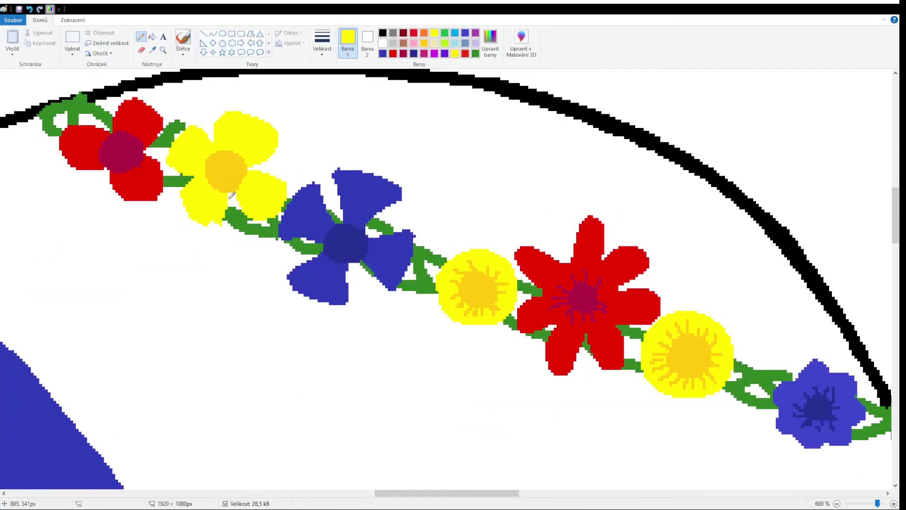
pyautogui.scroll(-5, 168, 148)
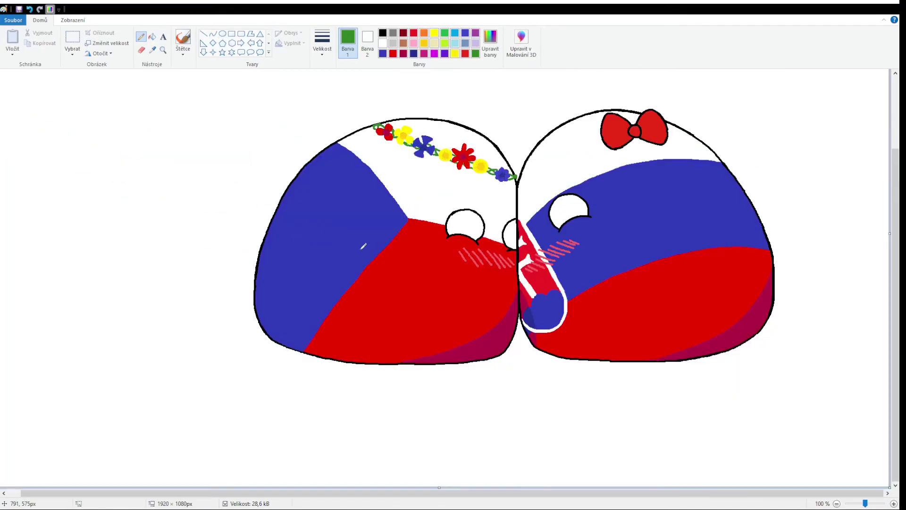
# Try to outline a black headband across the top of Slovakia's ball on both sides of the bow.
pyautogui.scroll(3, 708, 94)
pyautogui.click(382, 32)
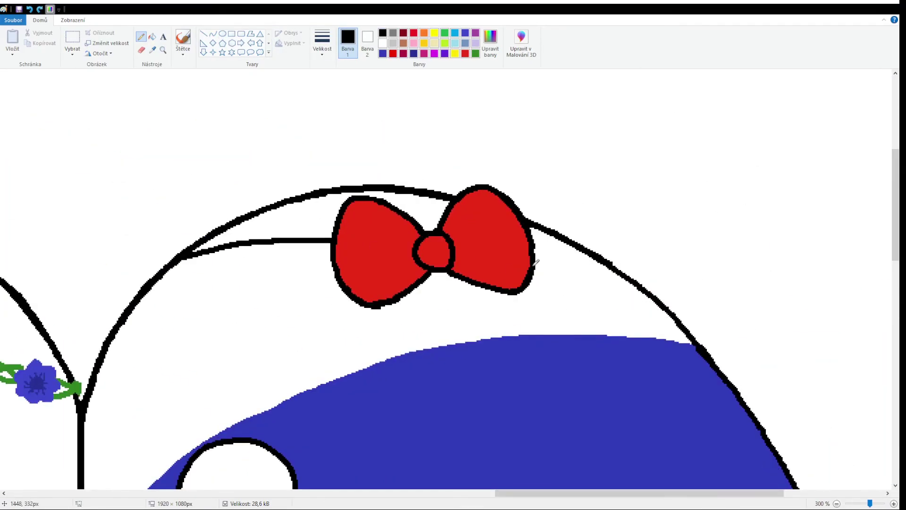
pyautogui.scroll(-2, 536, 263)
pyautogui.scroll(3, 698, 274)
pyautogui.hotkey('ctrl', 'z')
pyautogui.moveTo(233, 293); pyautogui.dragTo(392, 305)
pyautogui.moveTo(269, 274); pyautogui.dragTo(396, 287)
pyautogui.moveTo(666, 329); pyautogui.dragTo(826, 373)
# Fill the headband on Slovakia's ball with red and redraw its black outlines beside the bow.
pyautogui.click(152, 36)
pyautogui.click(737, 354)
pyautogui.click(330, 286)
pyautogui.scroll(-3, 684, 359)
pyautogui.scroll(4, 465, 222)
pyautogui.click(382, 32)
pyautogui.moveTo(199, 255); pyautogui.dragTo(465, 222)
pyautogui.scroll(-3, 465, 222)
pyautogui.scroll(3, 730, 106)
pyautogui.moveTo(302, 340); pyautogui.dragTo(590, 418)
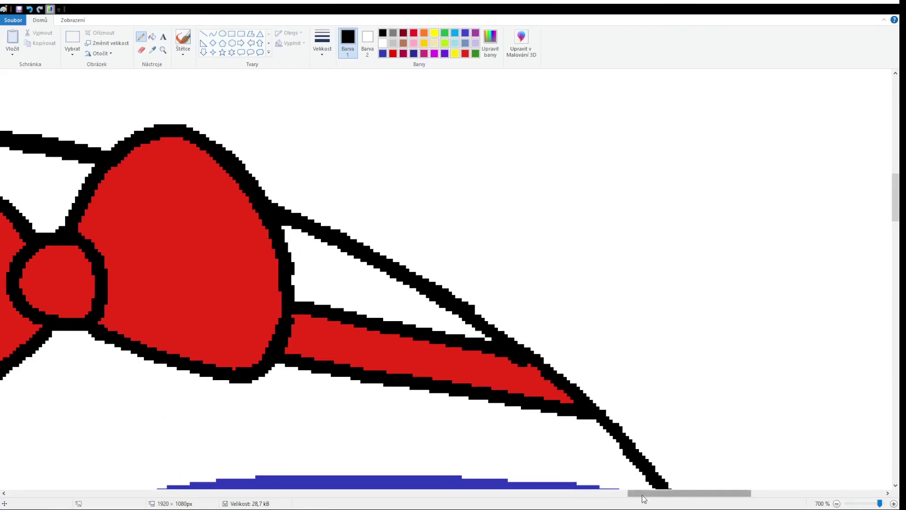
# Try a multicoloured background around the balls with drawn lines and green and indigo fills.
pyautogui.scroll(-3, 546, 394)
pyautogui.click(413, 32)
pyautogui.scroll(-2, 186, 315)
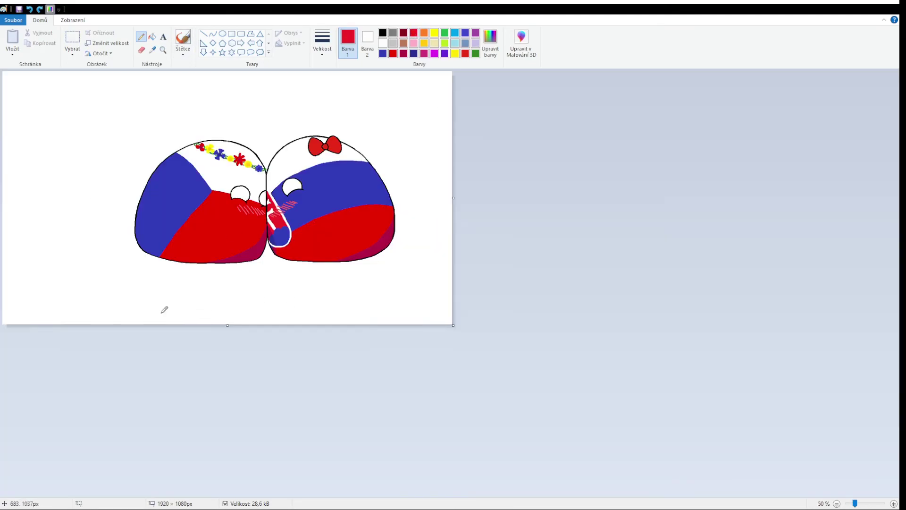
pyautogui.moveTo(245, 93); pyautogui.dragTo(222, 324)
pyautogui.moveTo(267, 115); pyautogui.dragTo(324, 324)
pyautogui.click(434, 32)
pyautogui.click(152, 37)
pyautogui.click(476, 53)
pyautogui.click(380, 121)
pyautogui.click(465, 33)
pyautogui.click(411, 141)
pyautogui.click(414, 33)
# Undo the background lines and fills around the balls and view the whole drawing.
pyautogui.hotkey('ctrl', 'z')
pyautogui.hotkey('ctrl', 'z')
pyautogui.hotkey('ctrl', 'z')
pyautogui.hotkey('ctrl', 'z')
pyautogui.hotkey('ctrl', 'z')
pyautogui.click(72, 42)
pyautogui.scroll(2, 580, 357)
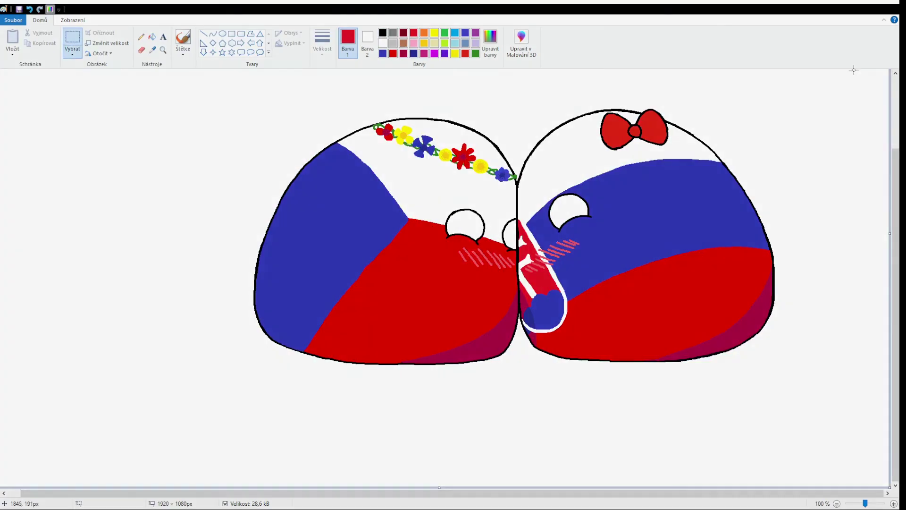